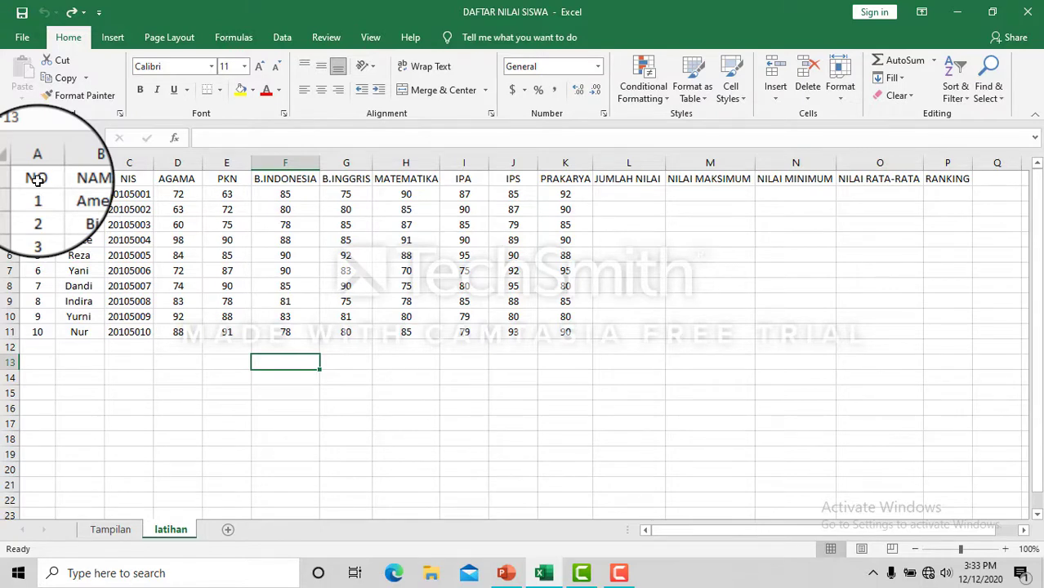
Step: Convert the range A1:P11 on the latihan sheet into a table with headers
drag(38, 179, 940, 327)
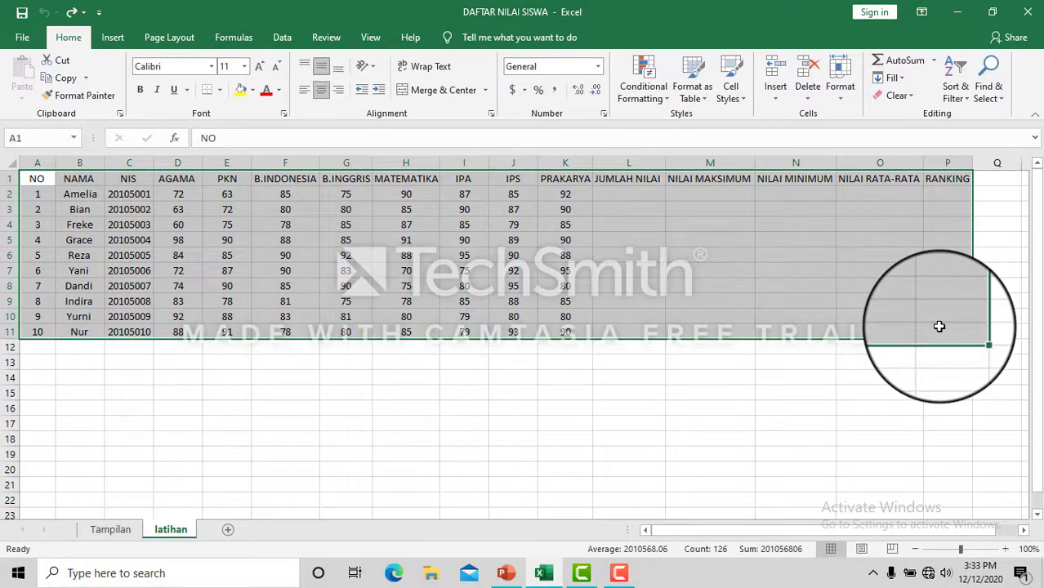
click(128, 38)
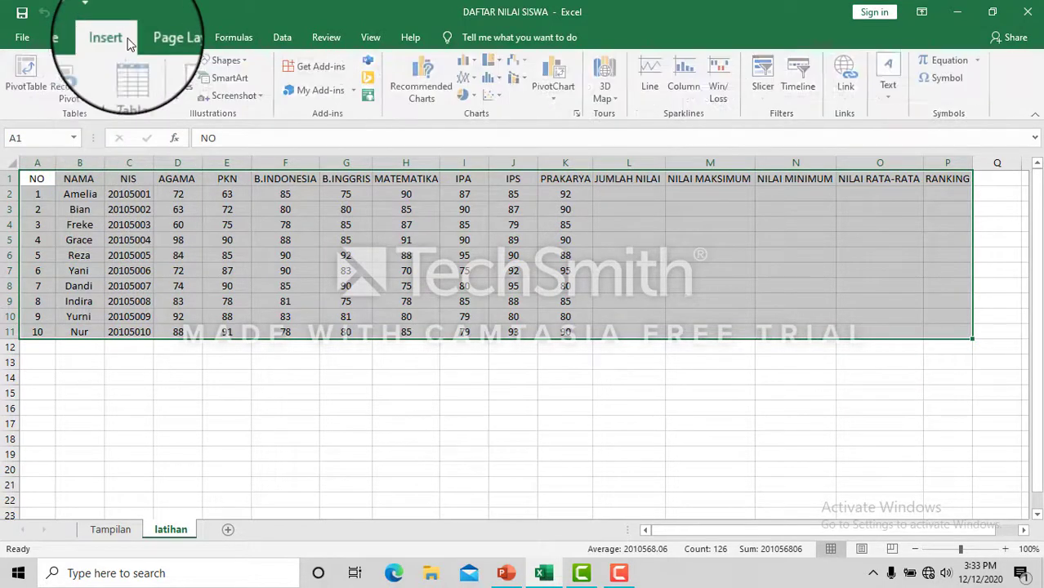
click(132, 81)
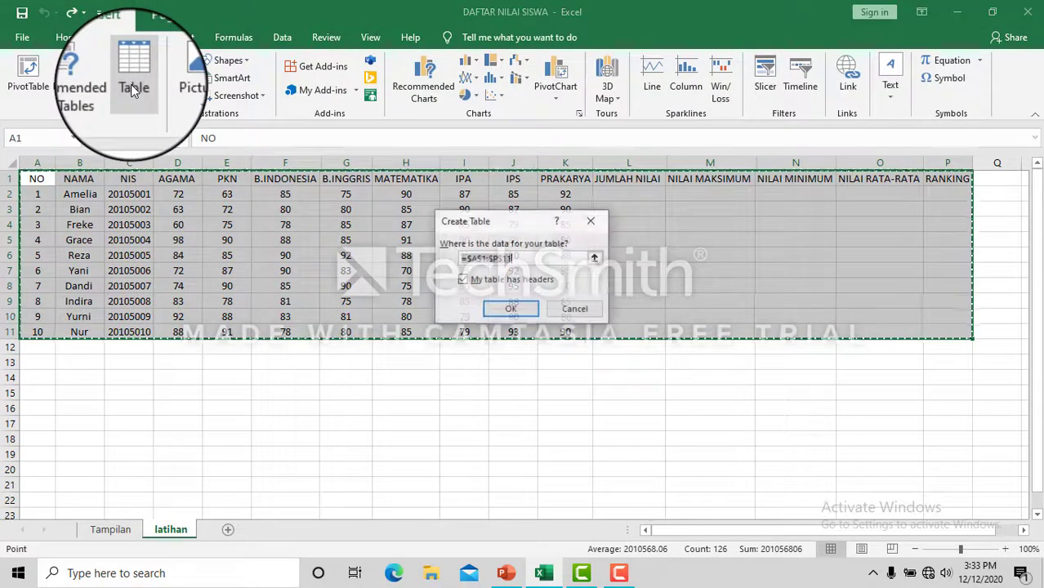
click(518, 308)
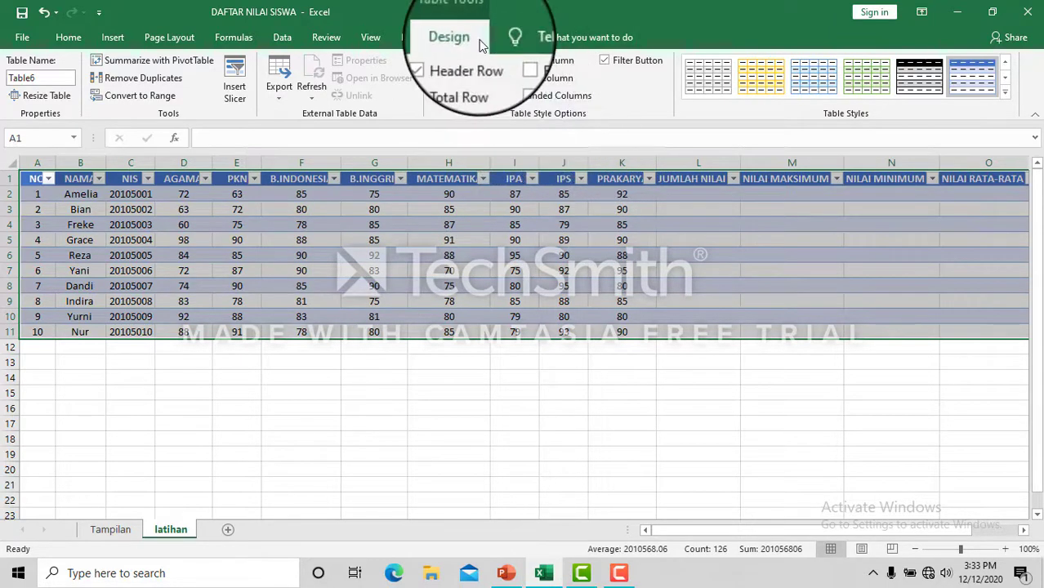
Step: Apply the Blue, Table Style Medium 13 style to the table
click(1005, 92)
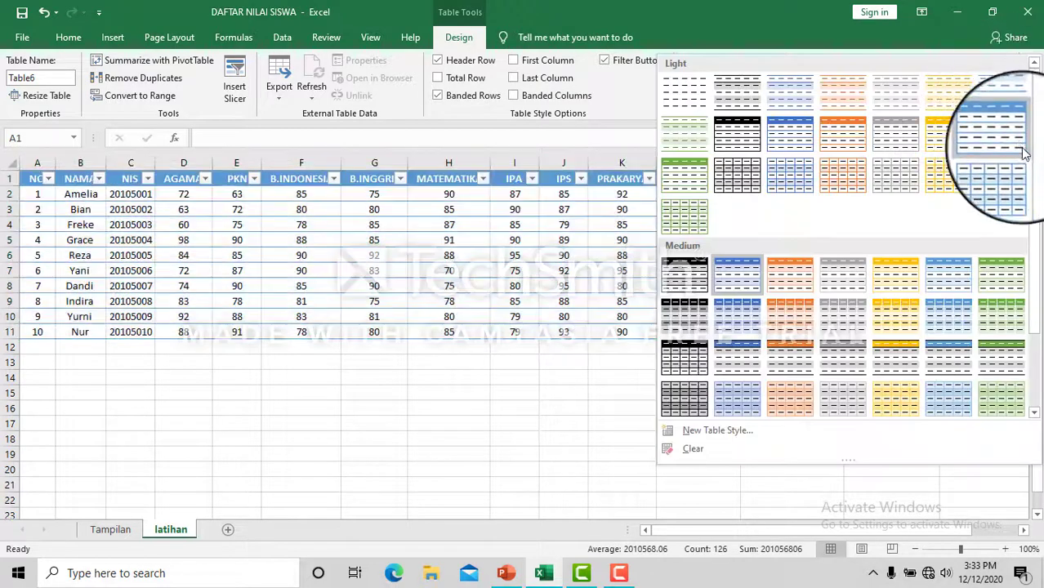
scroll(981, 293, down, 2)
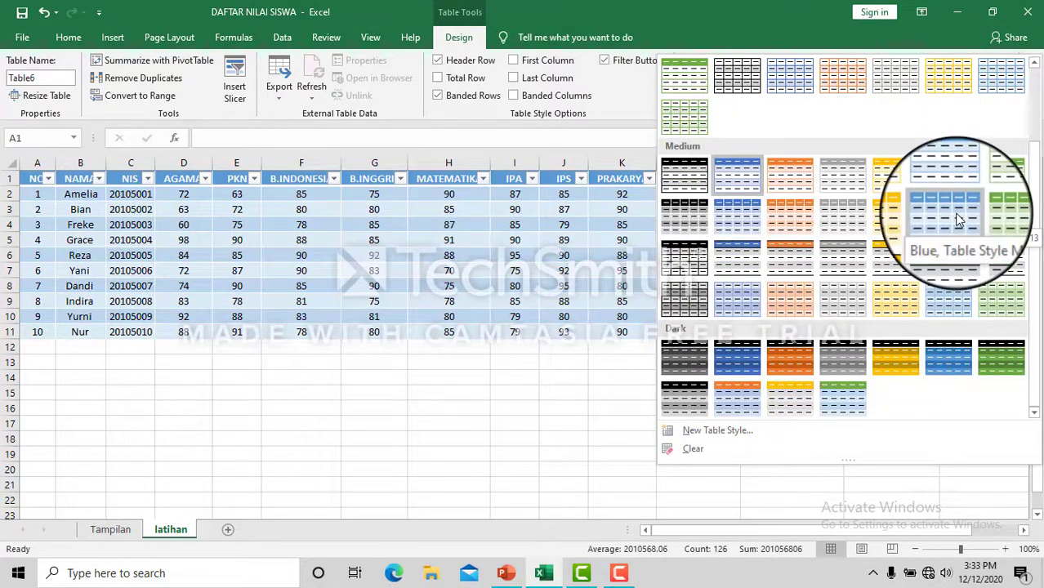
click(959, 219)
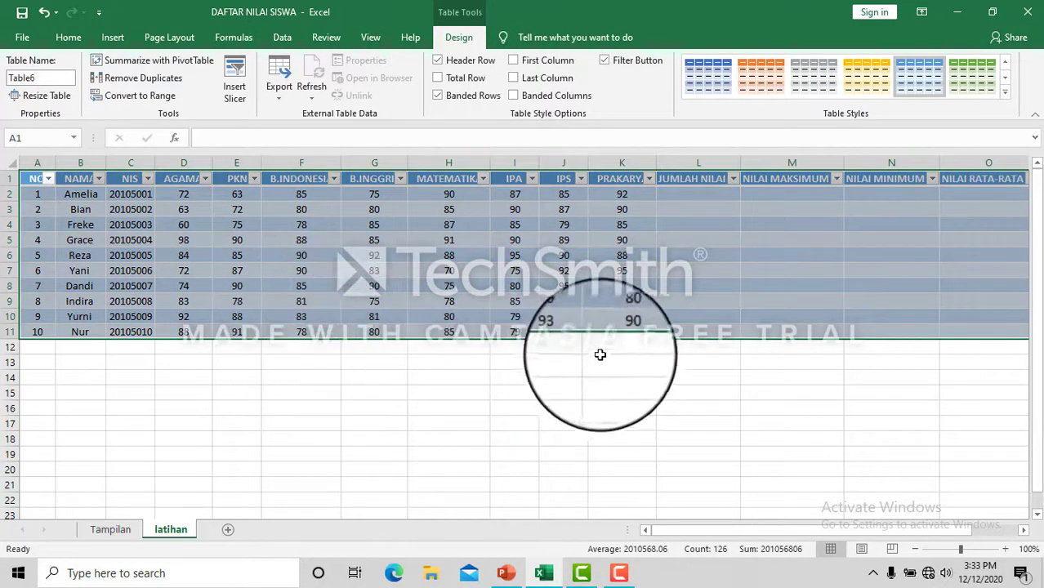
click(607, 350)
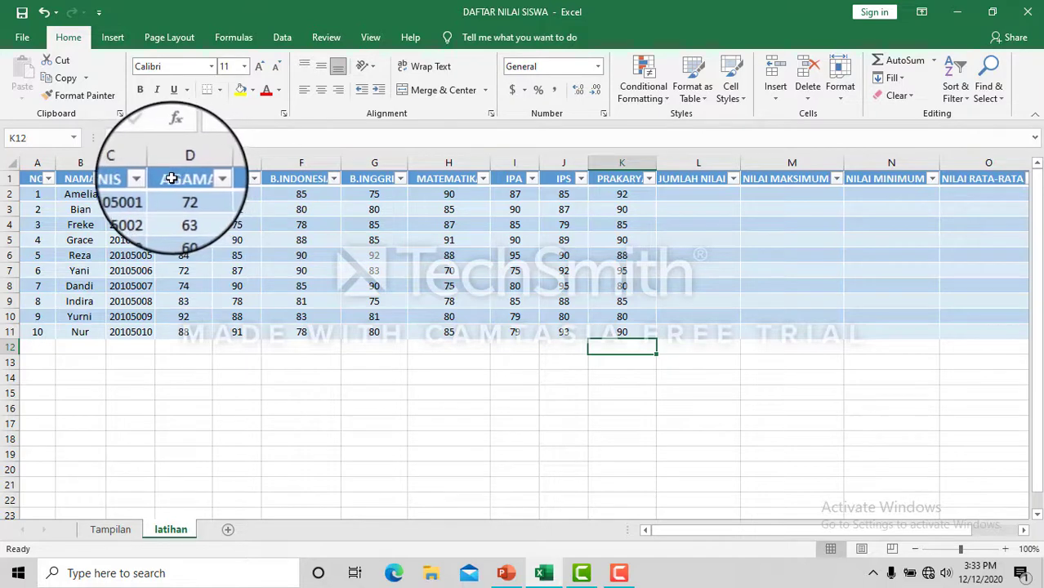
Step: Rotate the header text up in cells D1:P1, from AGAMA to RANKING
drag(170, 178, 945, 179)
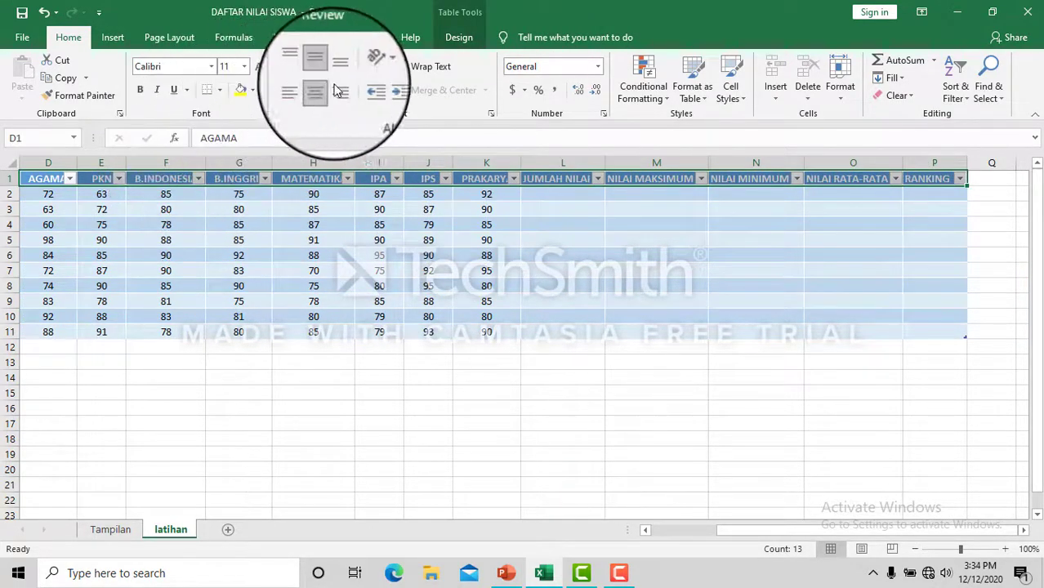
click(374, 68)
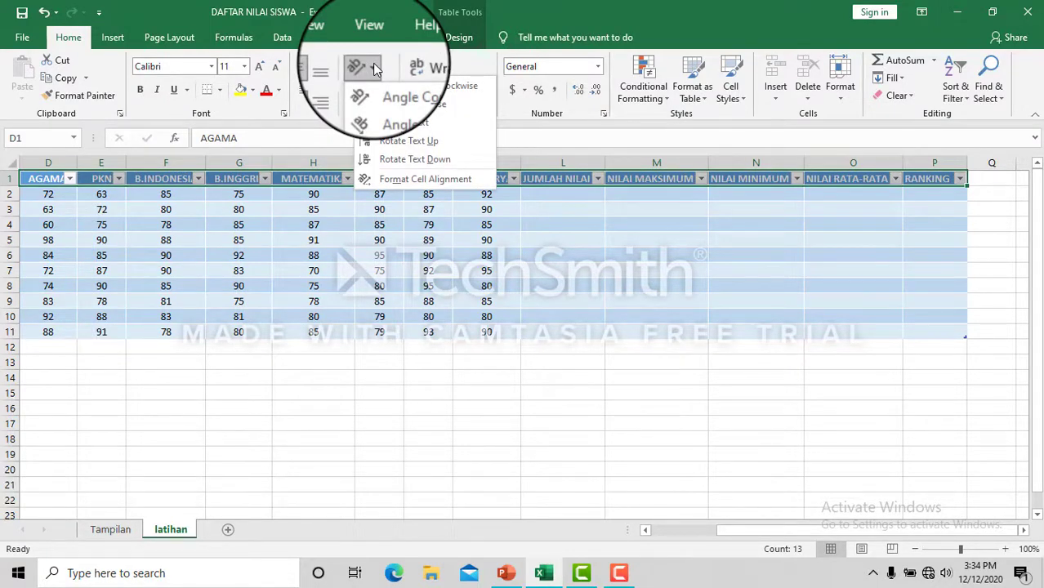
click(386, 141)
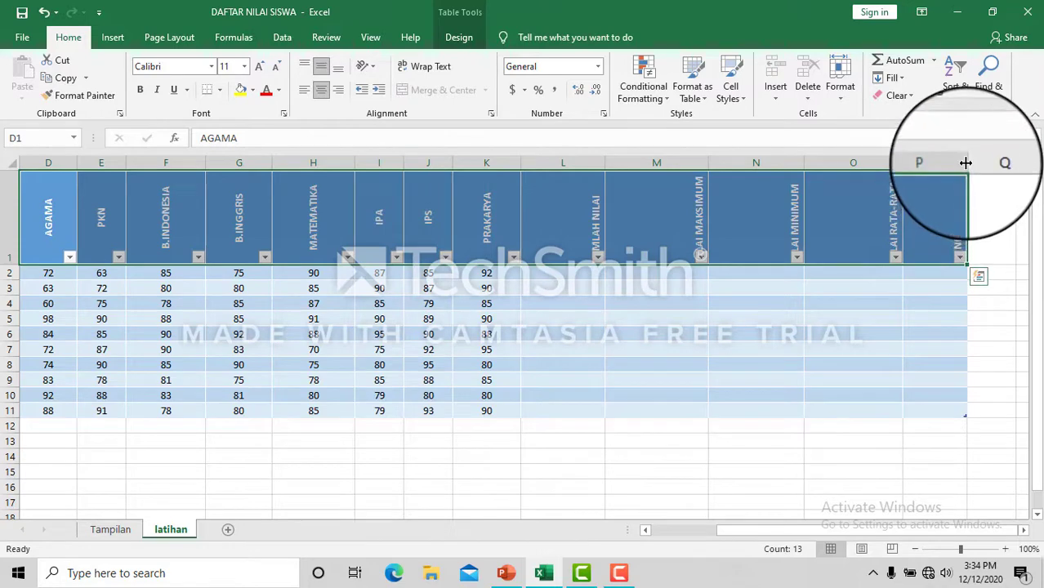
Step: Narrow columns D, F to H and K to P to suit the rotated headings
drag(966, 163, 774, 161)
drag(705, 162, 668, 162)
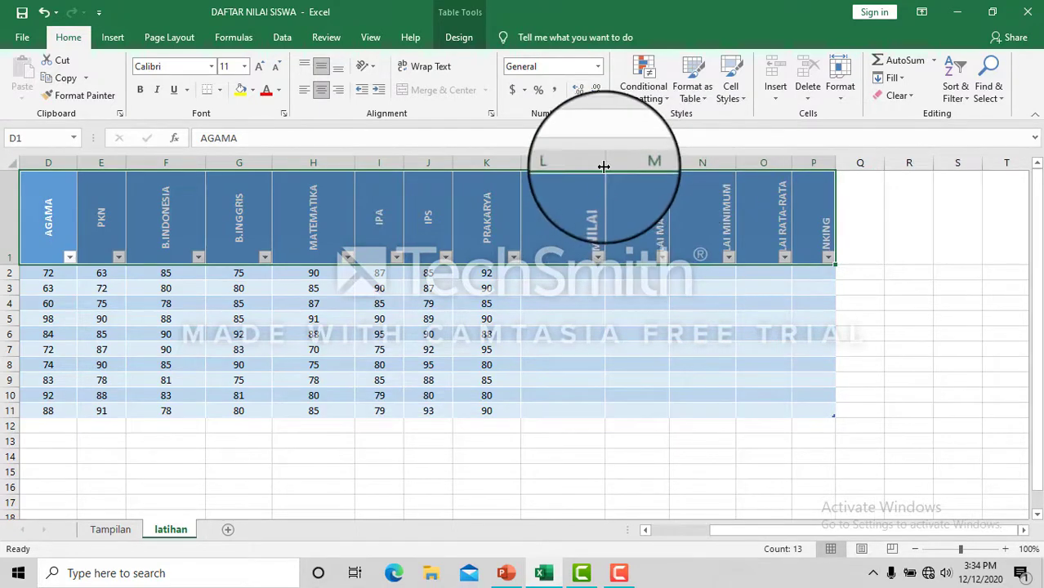
drag(602, 162, 579, 162)
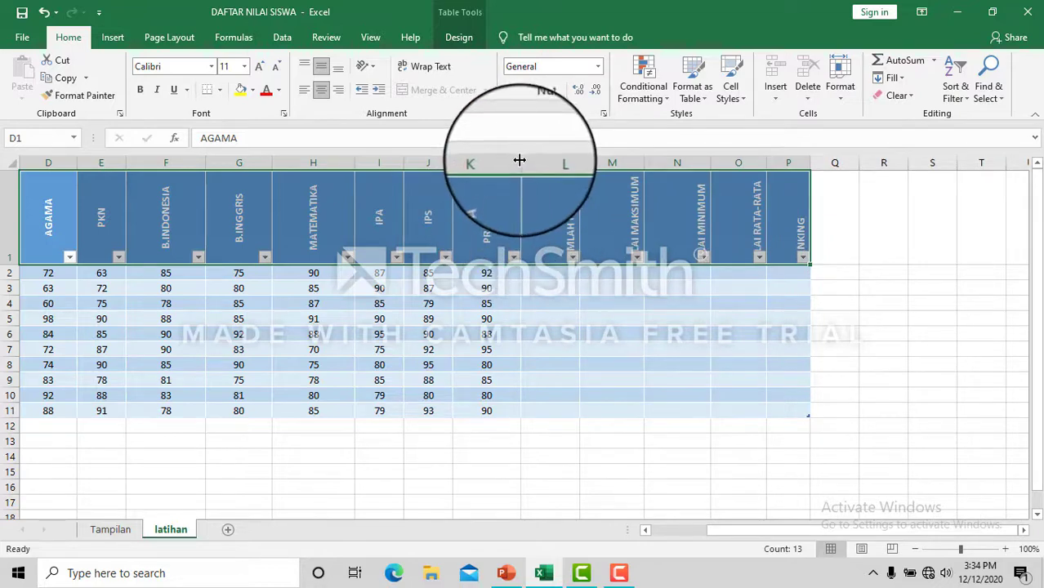
drag(519, 163, 506, 162)
drag(356, 161, 335, 163)
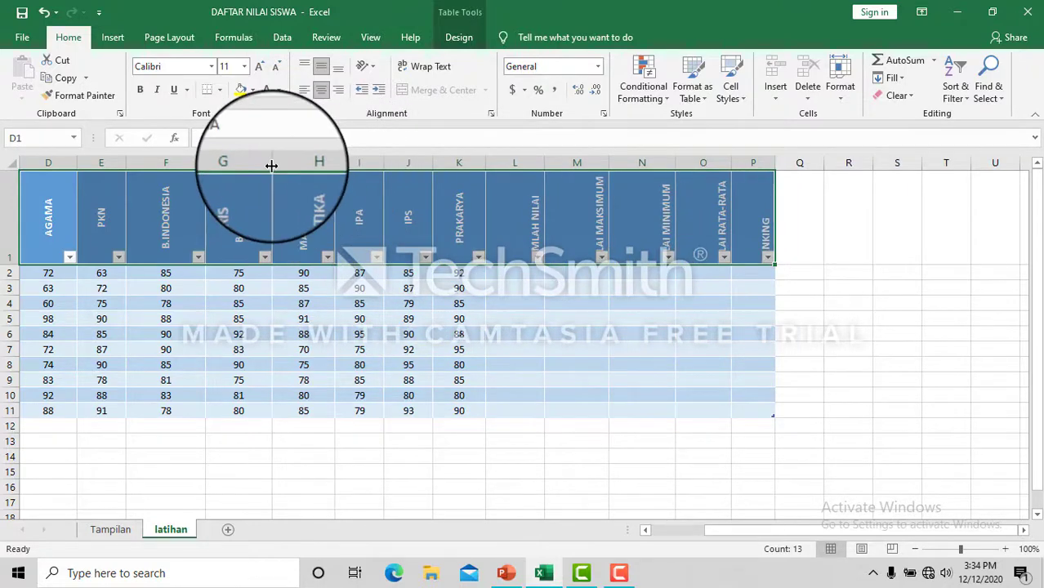
drag(272, 164, 193, 166)
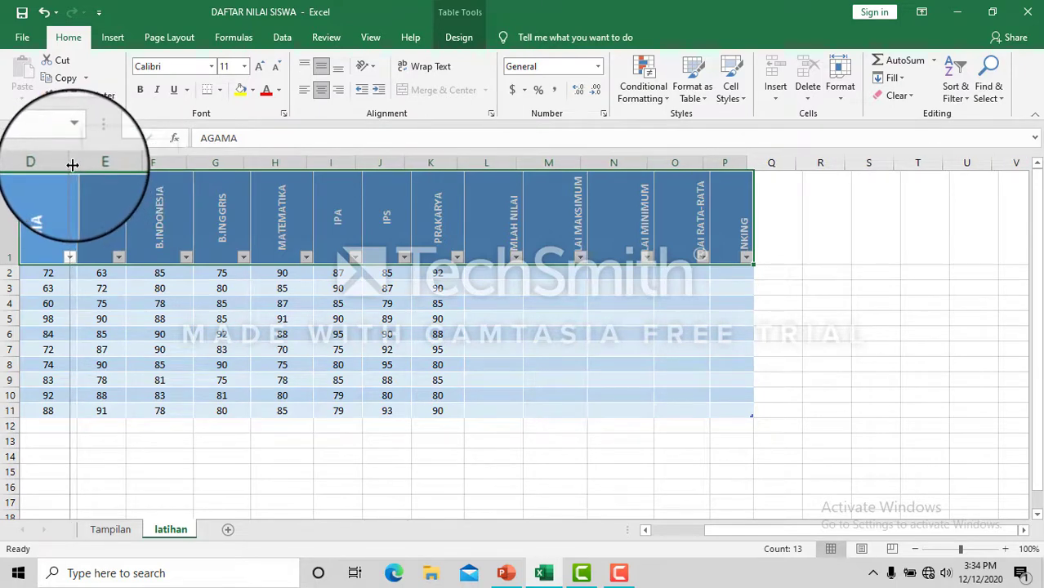
drag(72, 165, 69, 165)
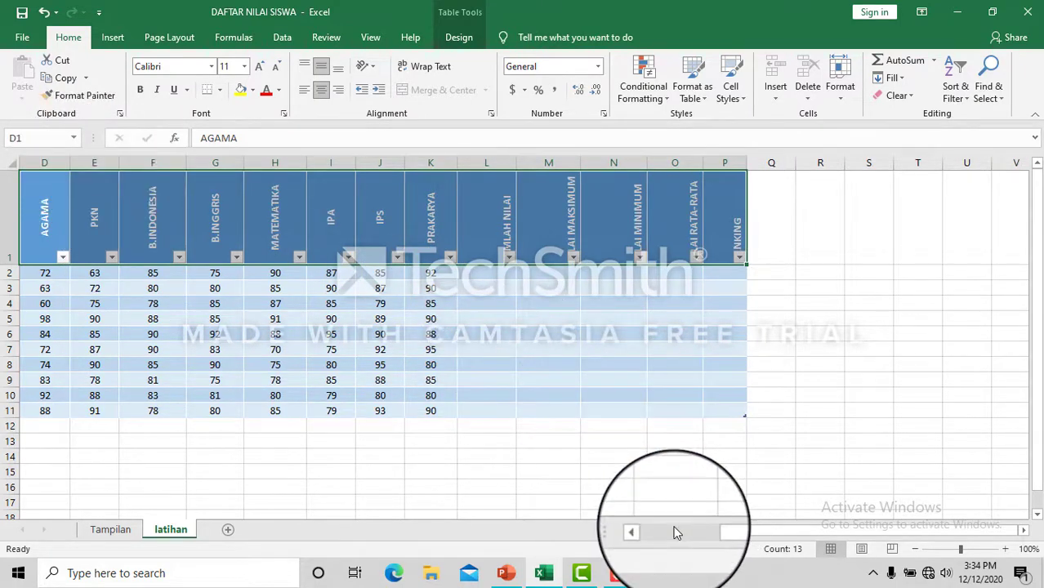
click(675, 533)
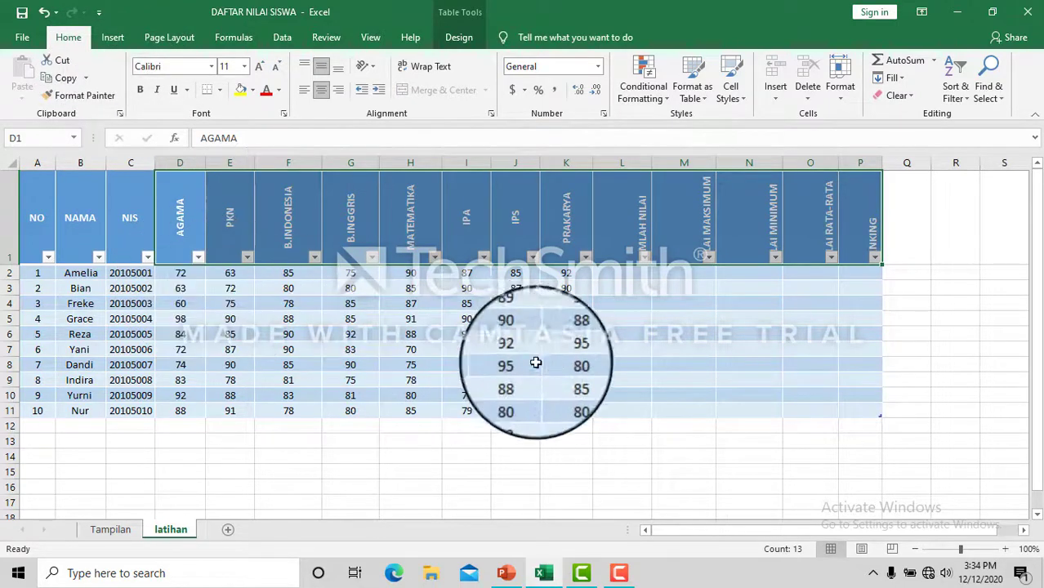
click(359, 432)
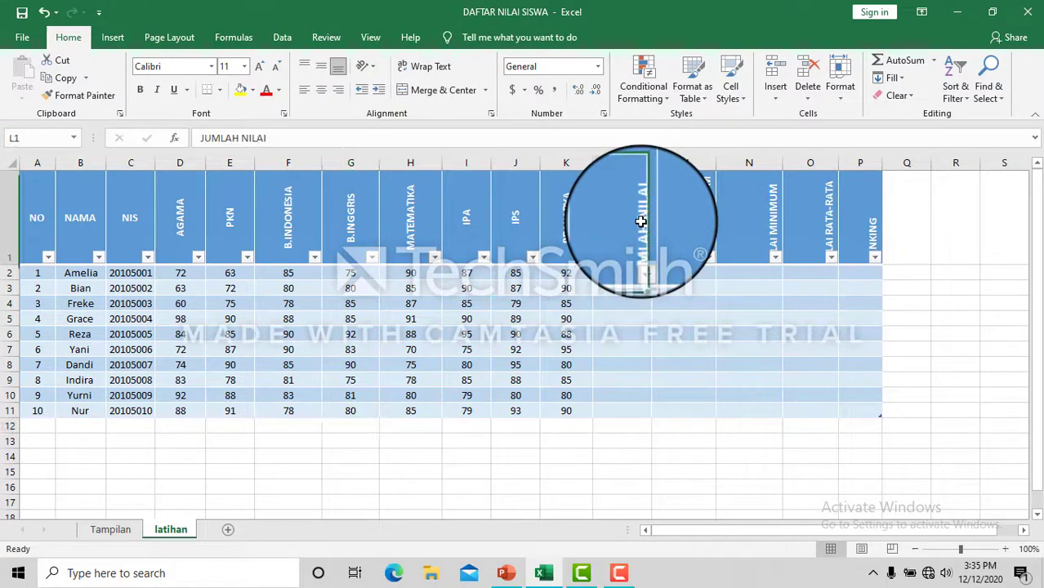
Step: Center the headings in L1:P1, from JUMLAH NILAI to RANKING, both horizontally and vertically
click(641, 221)
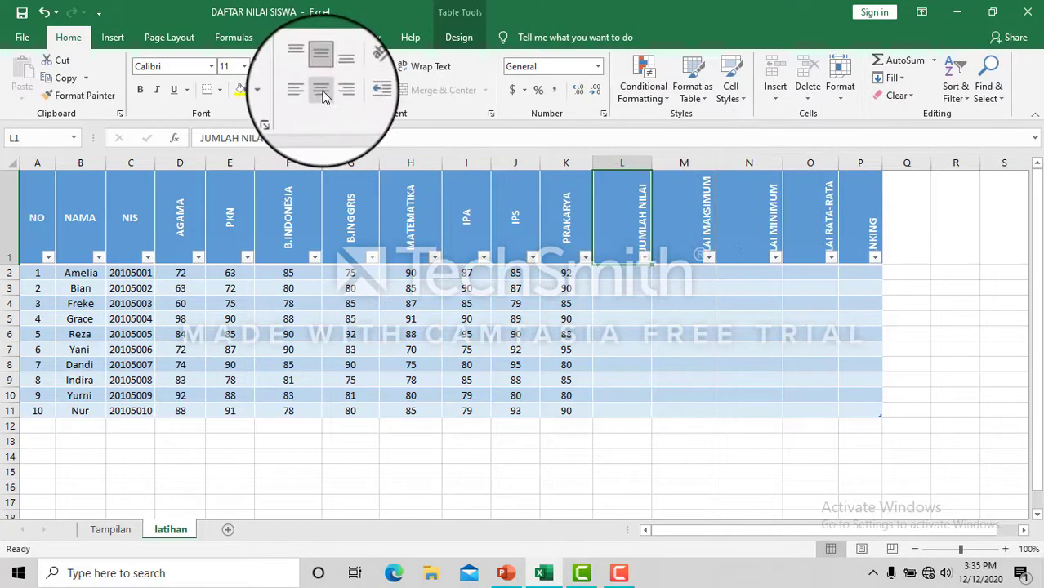
click(687, 239)
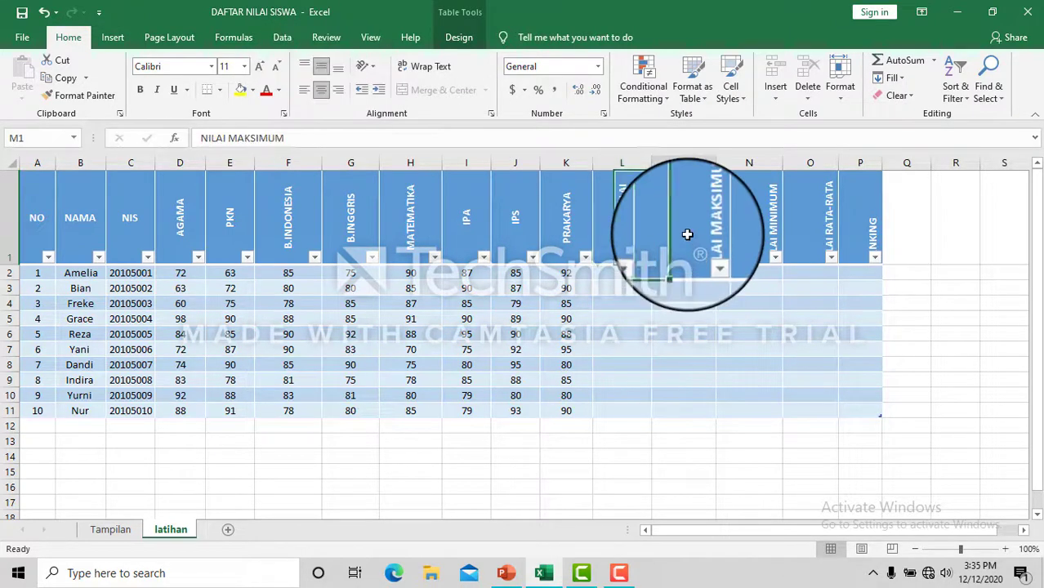
click(321, 69)
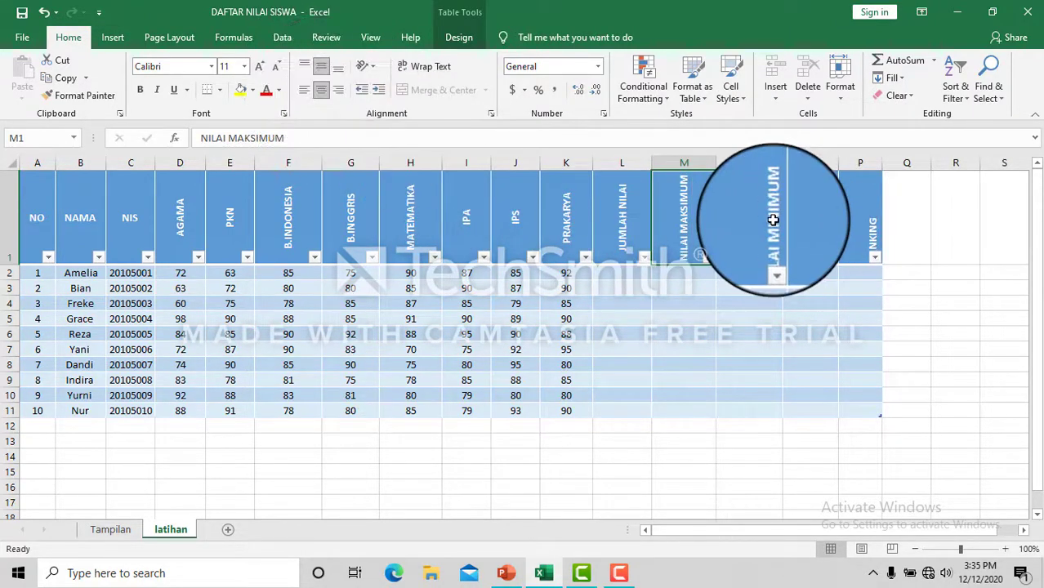
click(773, 219)
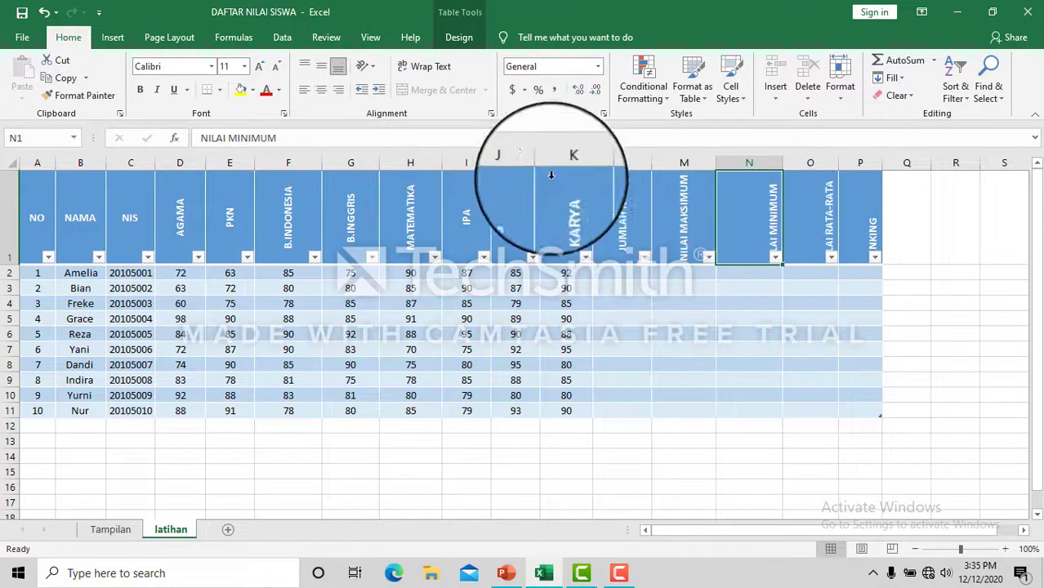
click(323, 76)
click(804, 210)
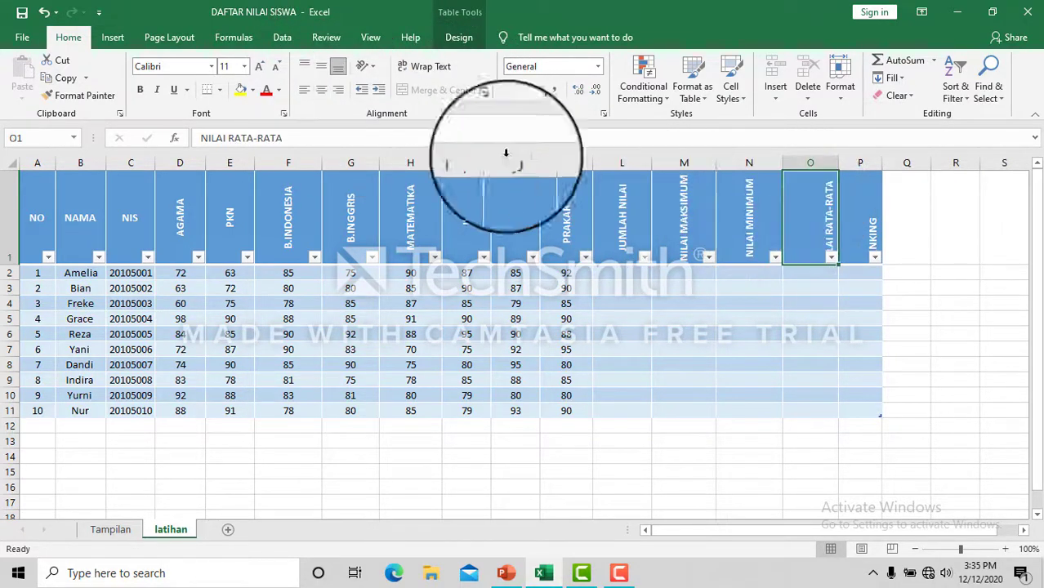
click(321, 67)
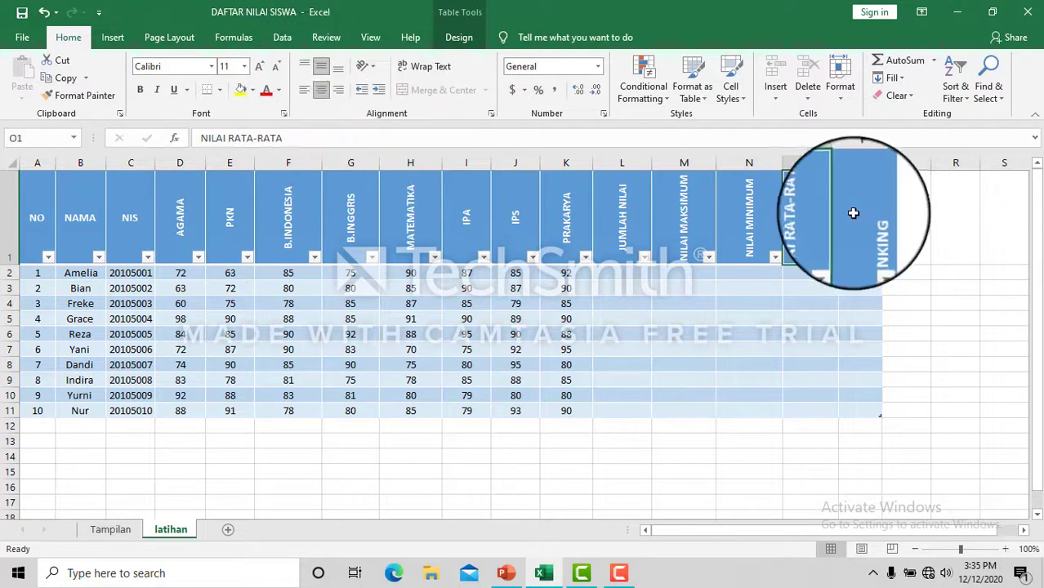
click(321, 90)
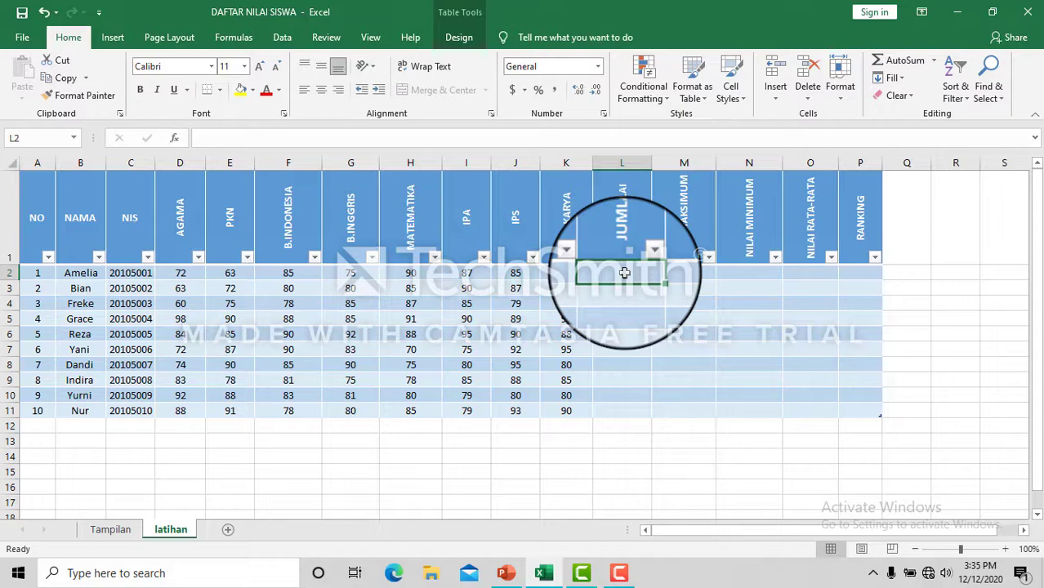
Step: Enter a SUM formula in L2 that totals the first student's scores from AGAMA to PRAKARYA (D2:K2)
text(=)
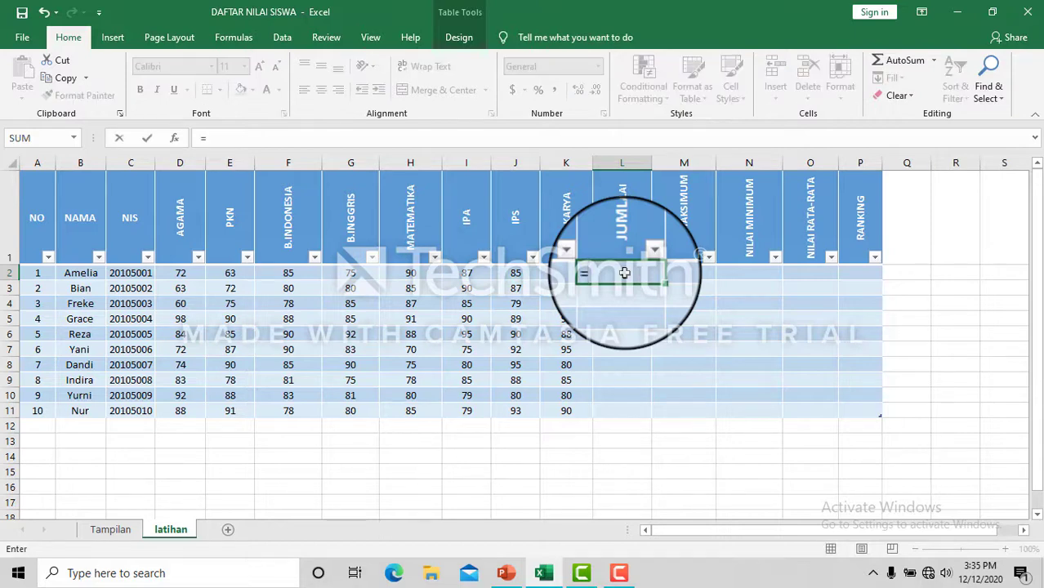
text(sum)
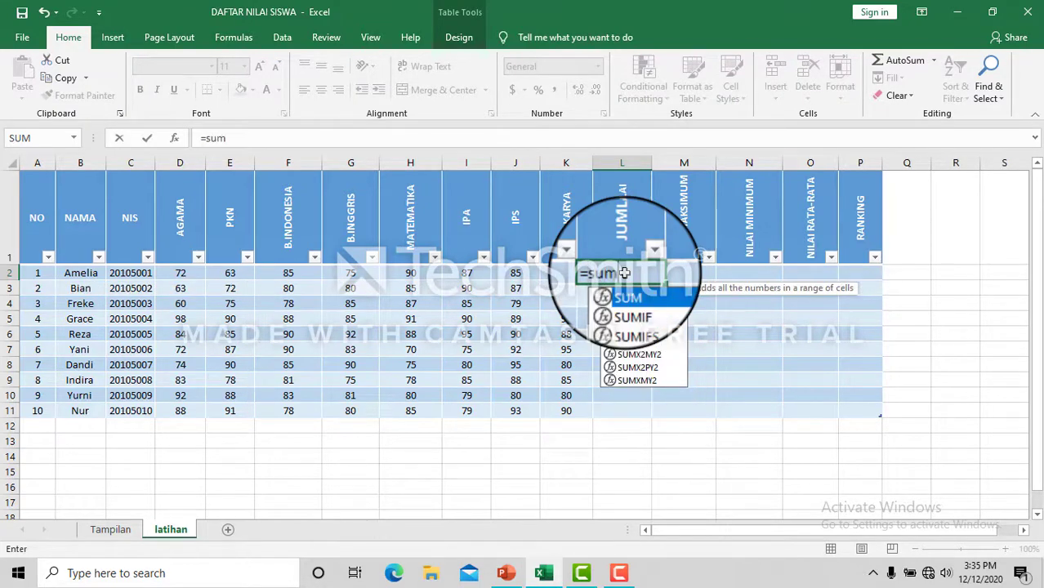
text(()
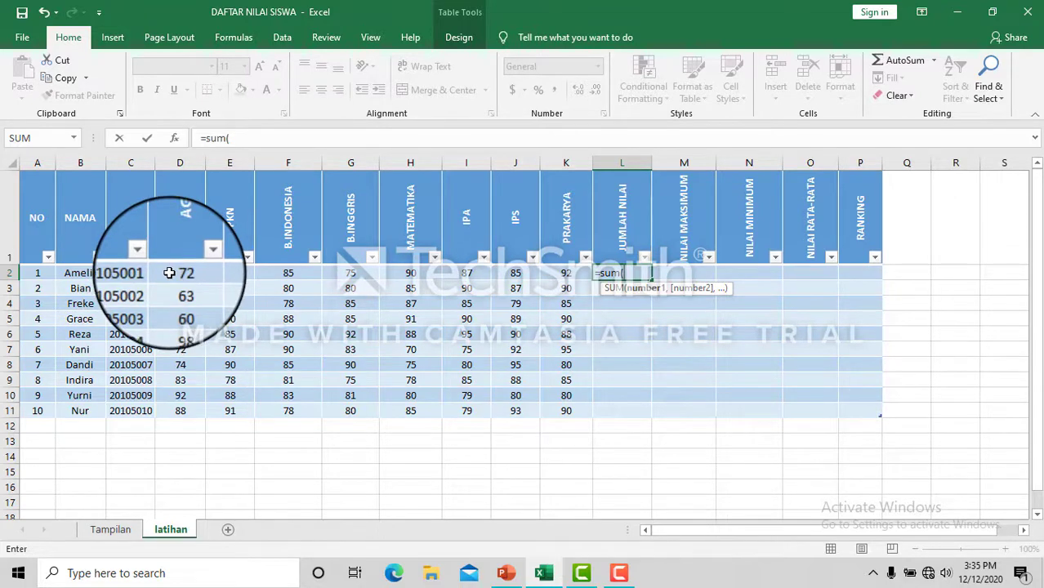
drag(168, 273, 563, 274)
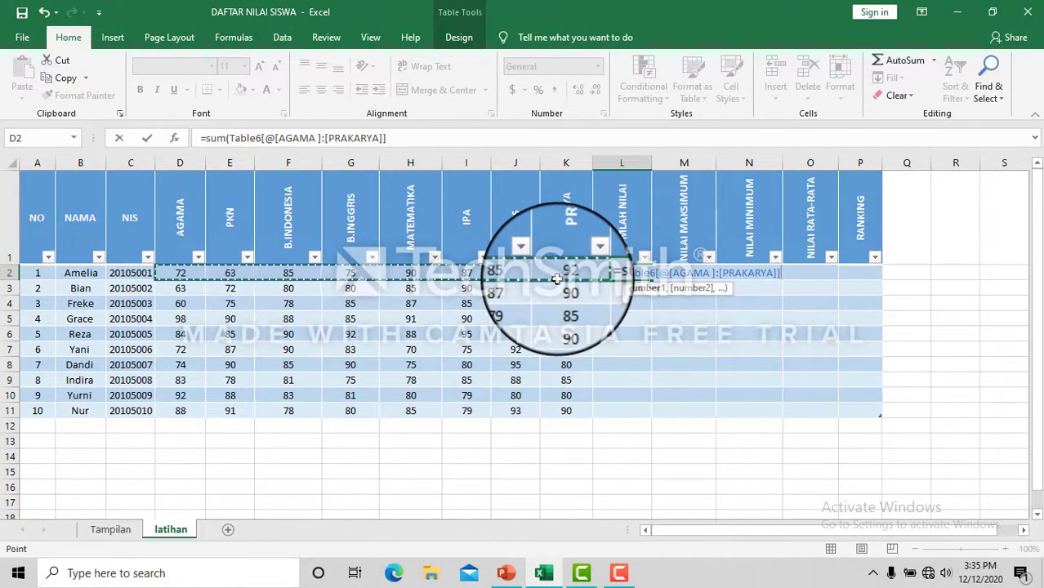
text())
key(Return)
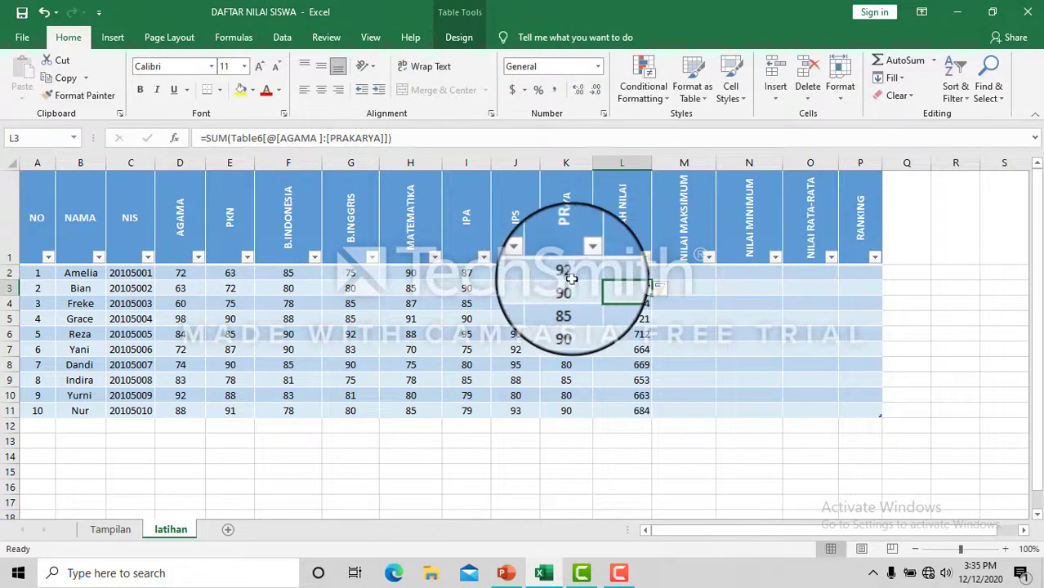
Step: Center the JUMLAH NILAI values in L2:L11 and the empty cells M2:P11 horizontally and vertically
drag(626, 271, 621, 410)
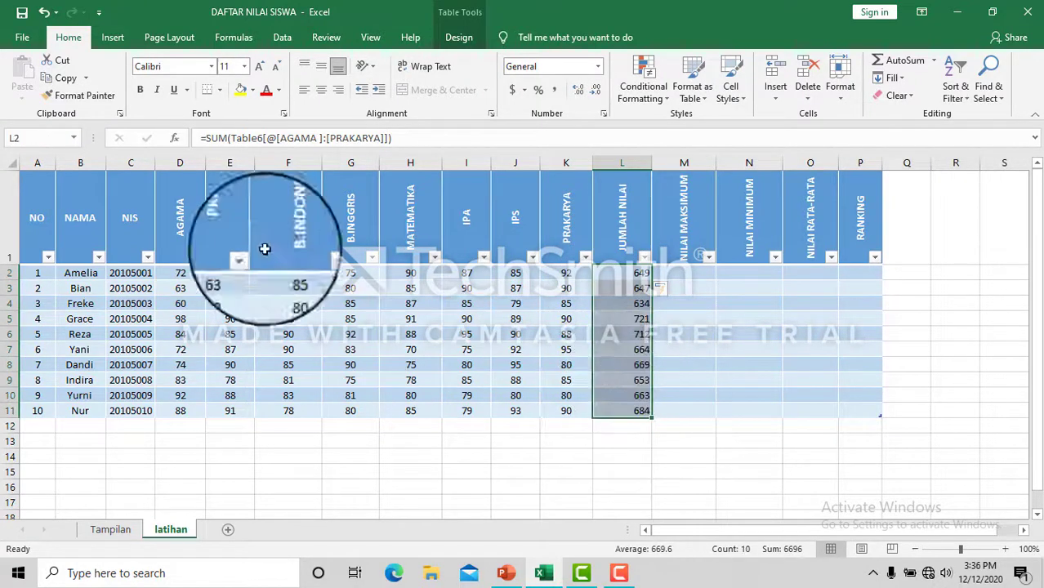
click(323, 91)
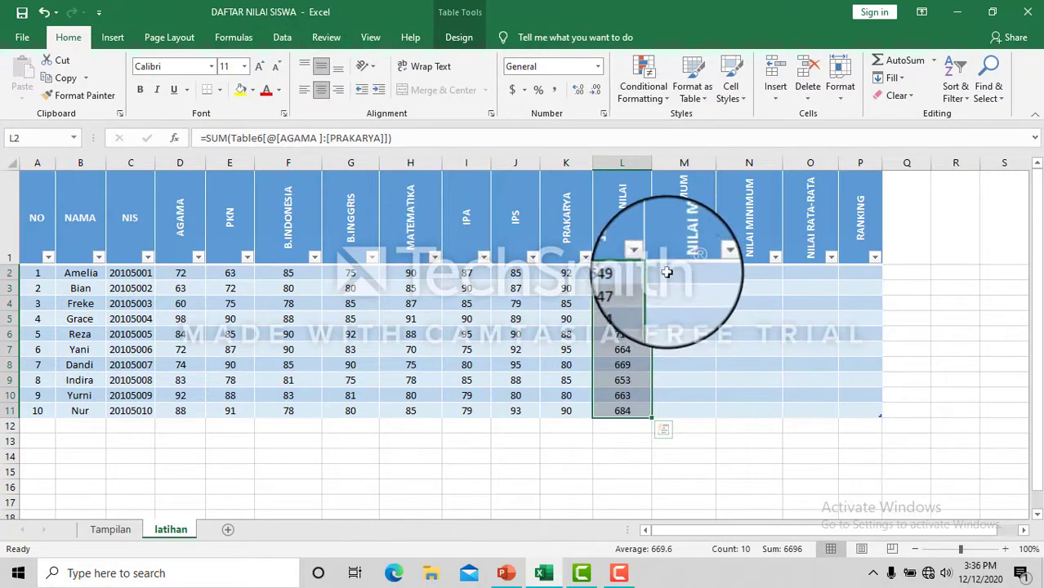
drag(667, 273, 866, 408)
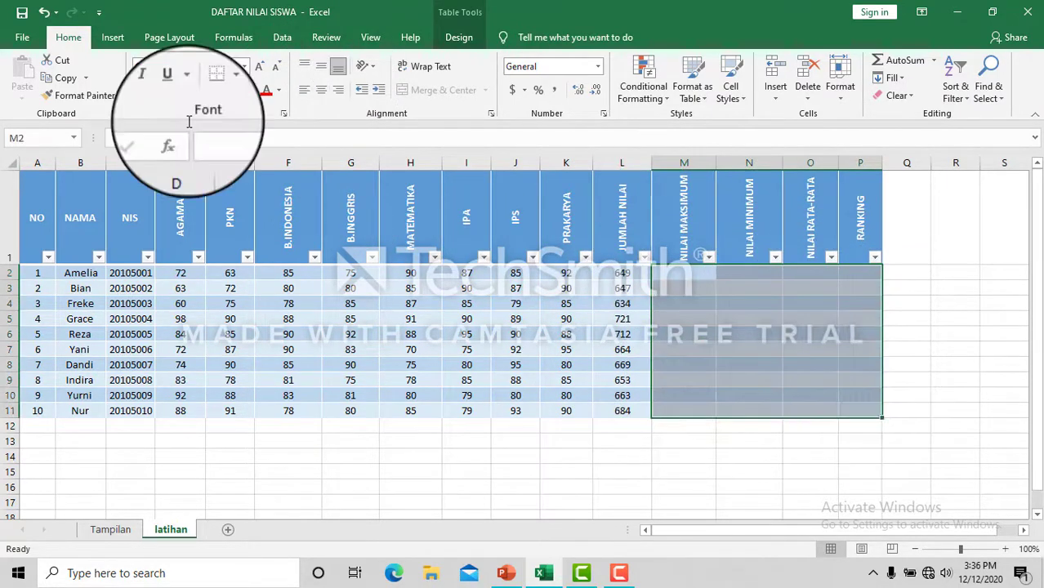
click(323, 74)
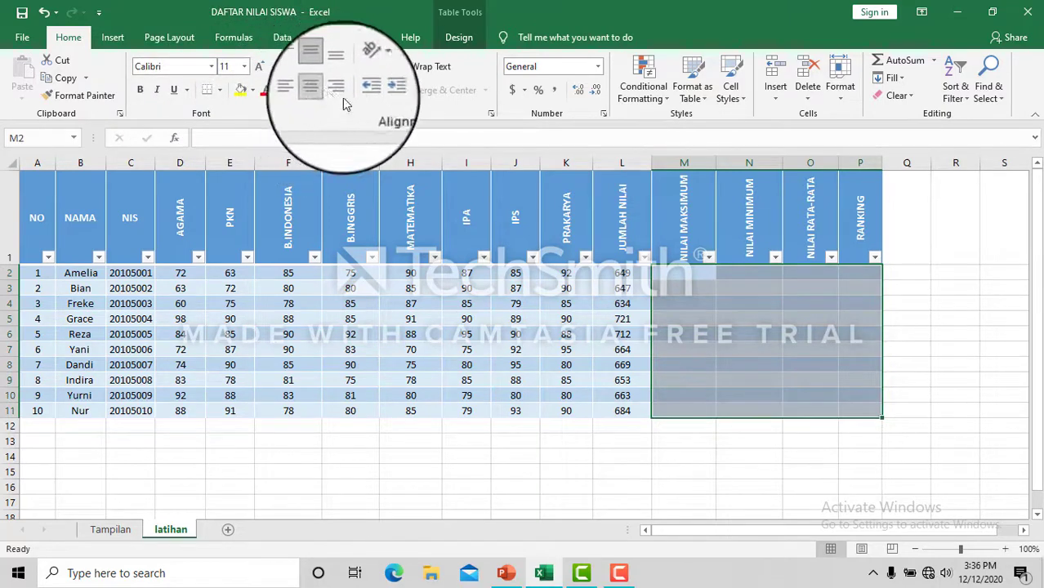
click(697, 270)
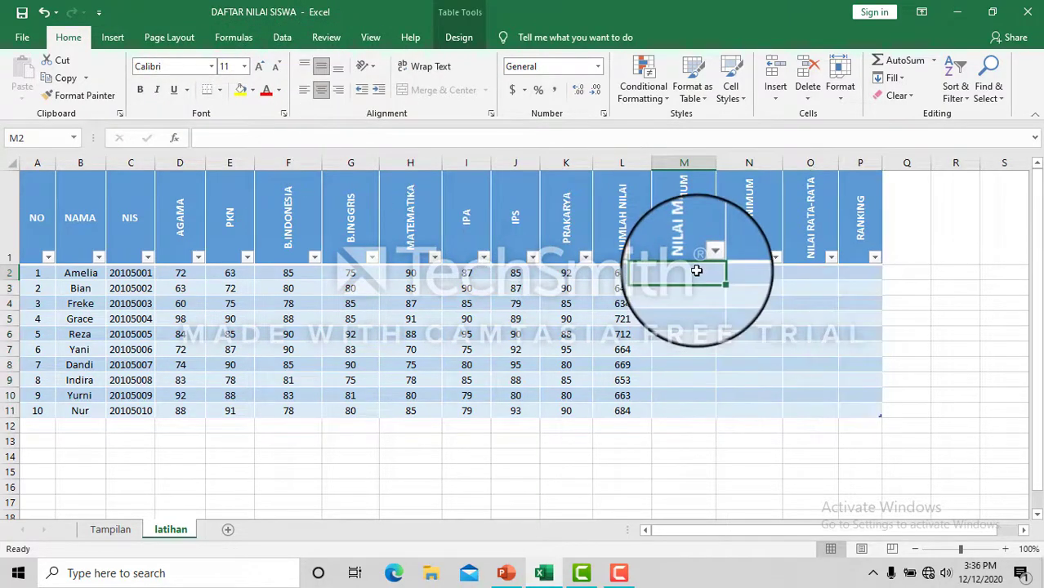
click(623, 274)
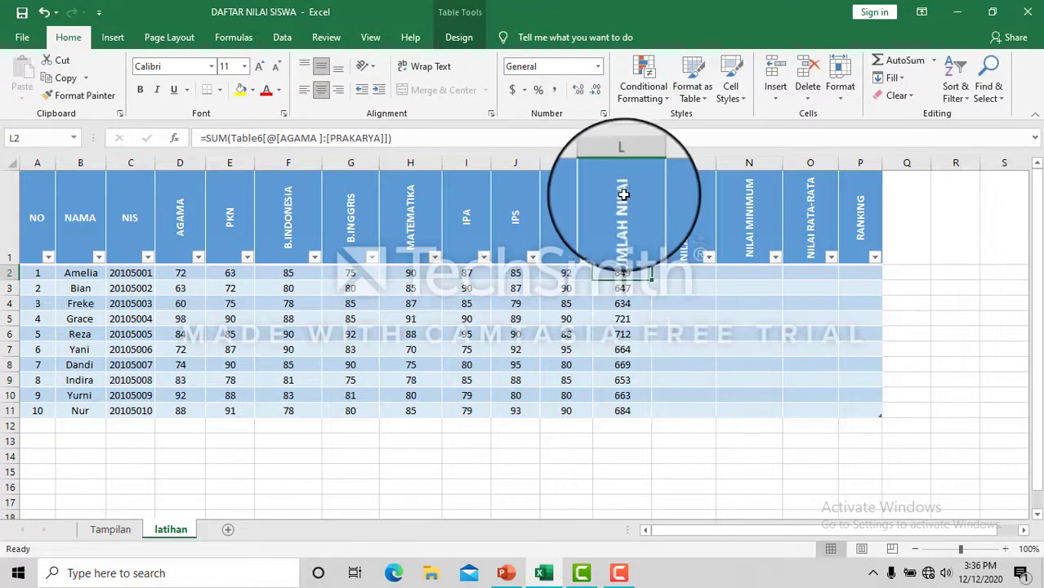
click(687, 271)
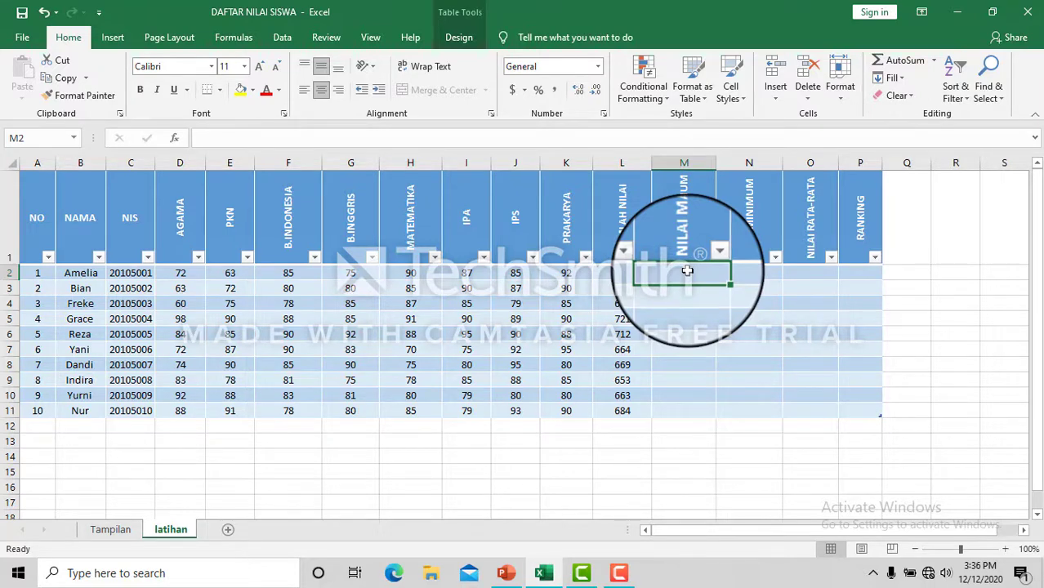
text(=)
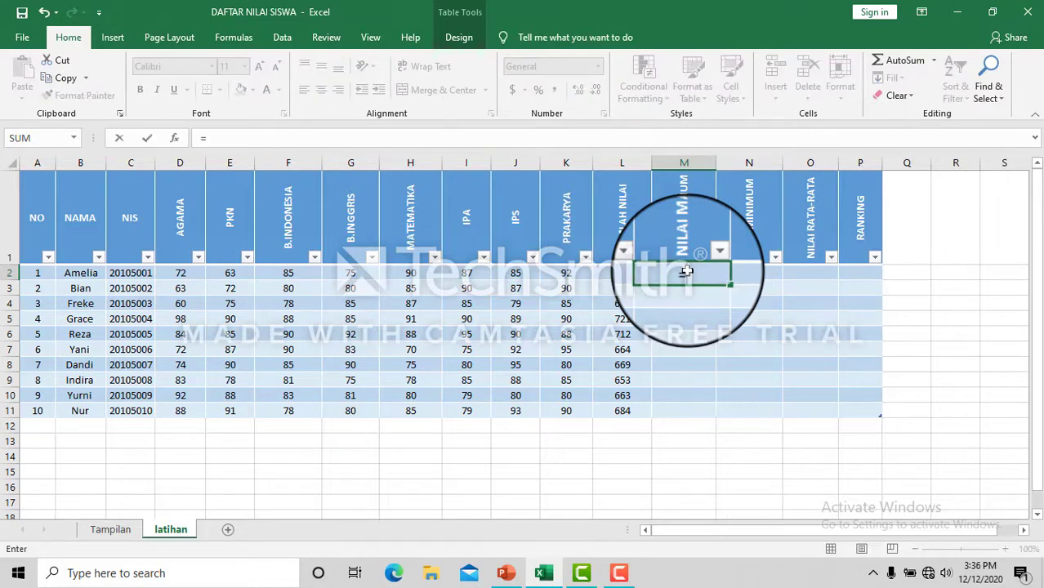
text(ma)
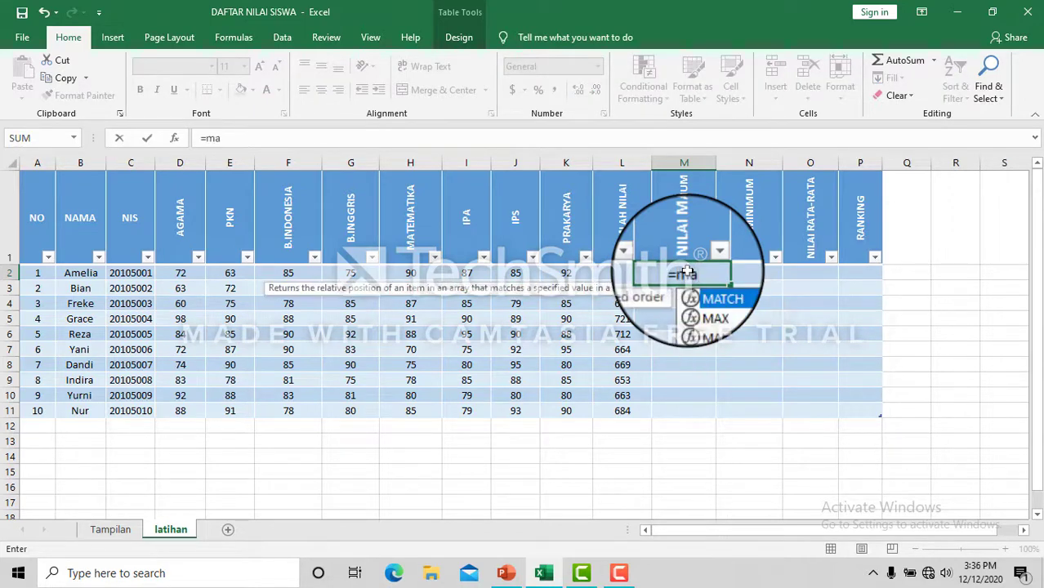
text(x)
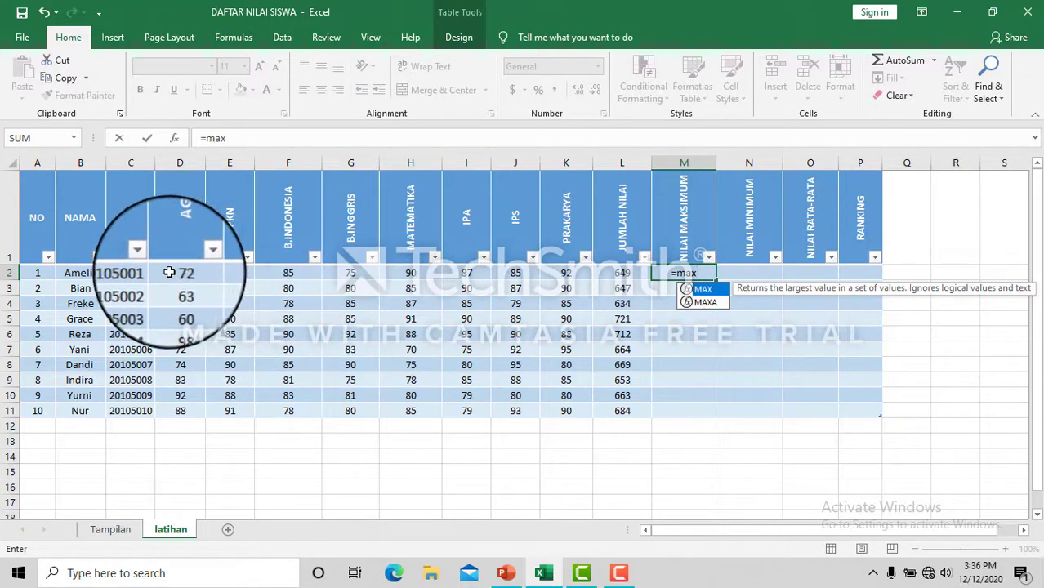
drag(182, 274, 457, 278)
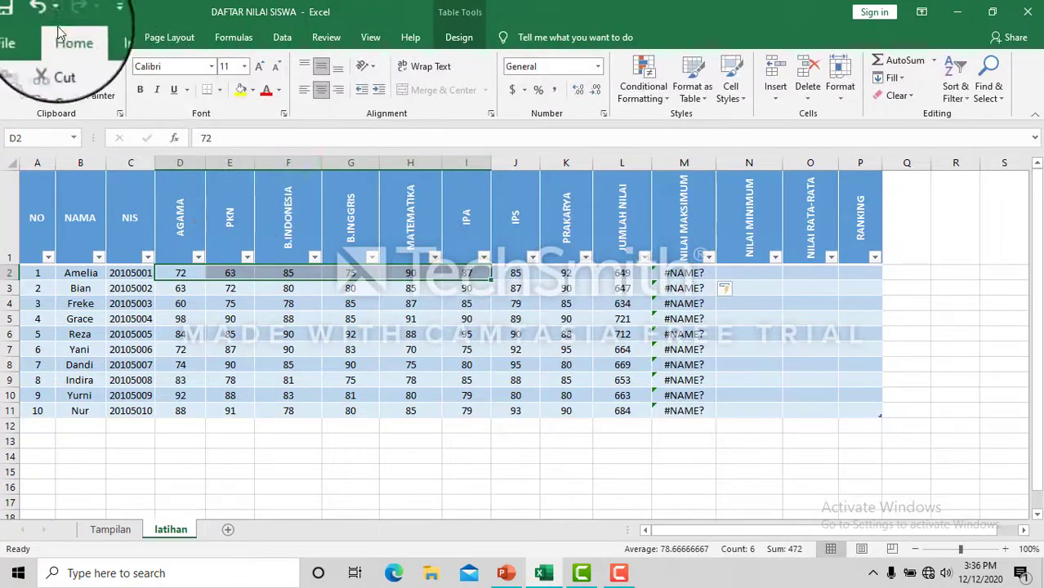
click(38, 7)
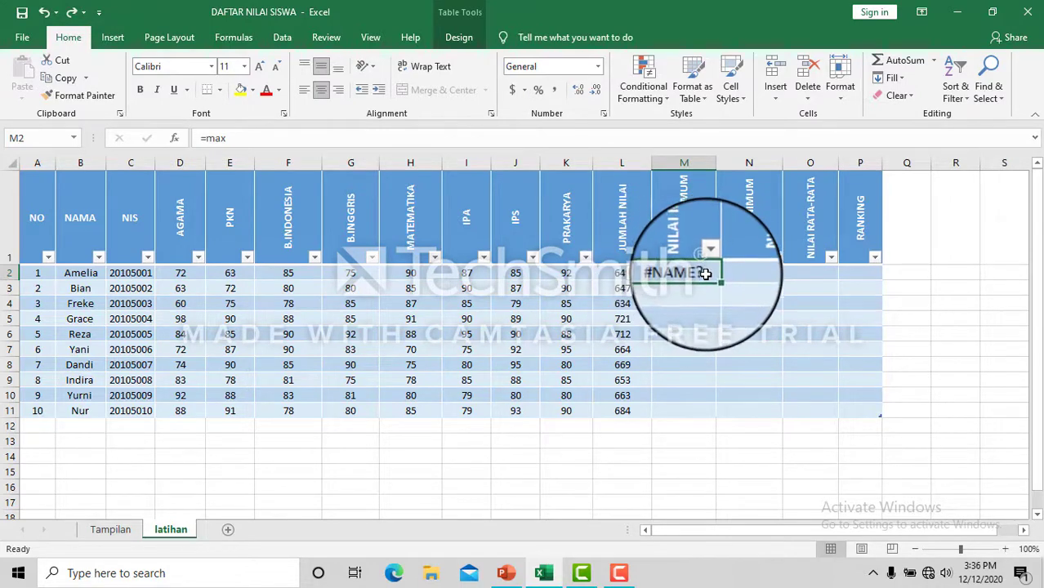
click(45, 15)
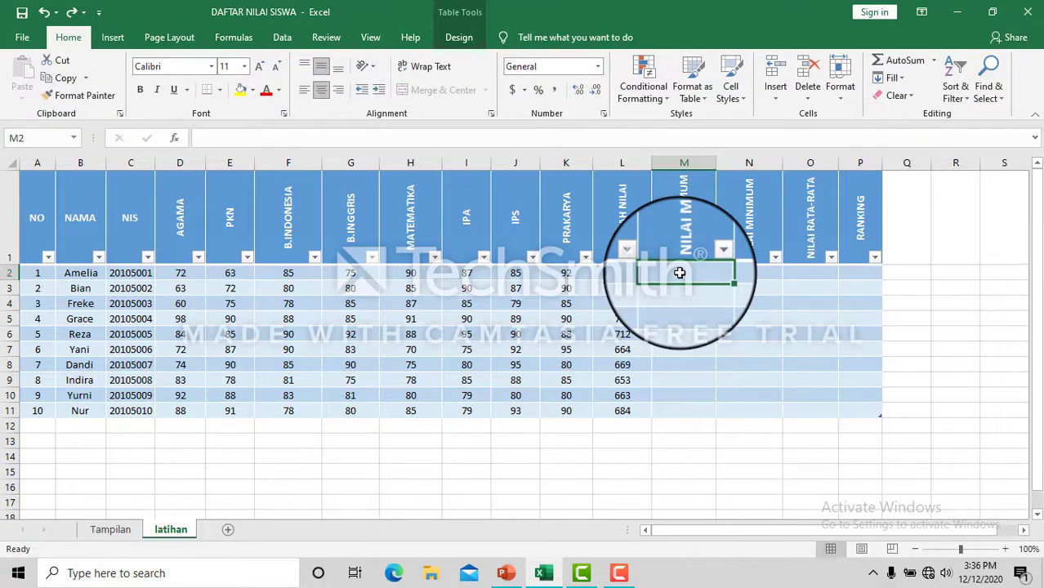
Step: Enter a MAX formula in M2 that finds the first student's highest score from AGAMA to PRAKARYA (D2:K2)
text(=)
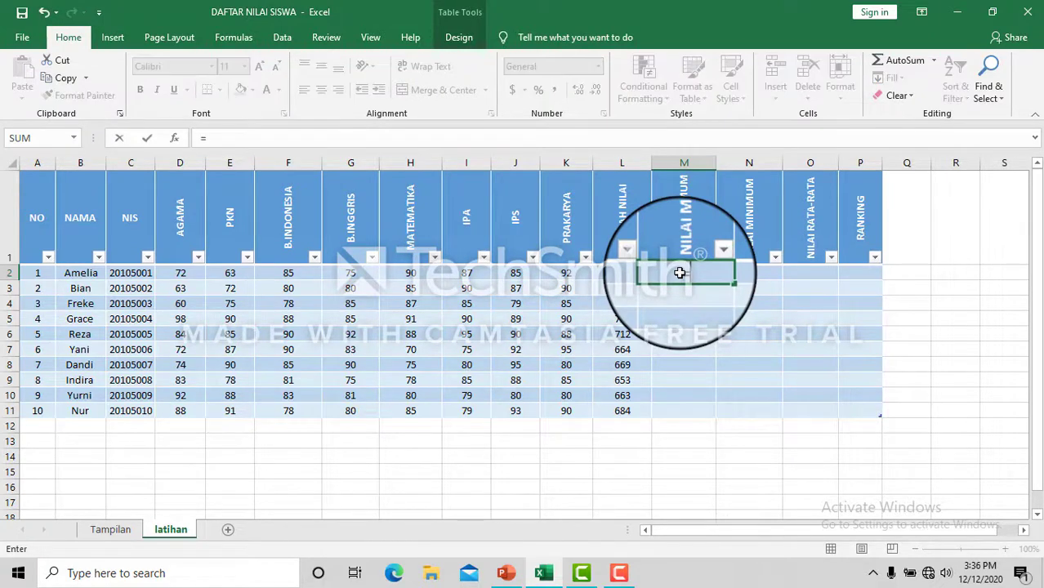
text(max()
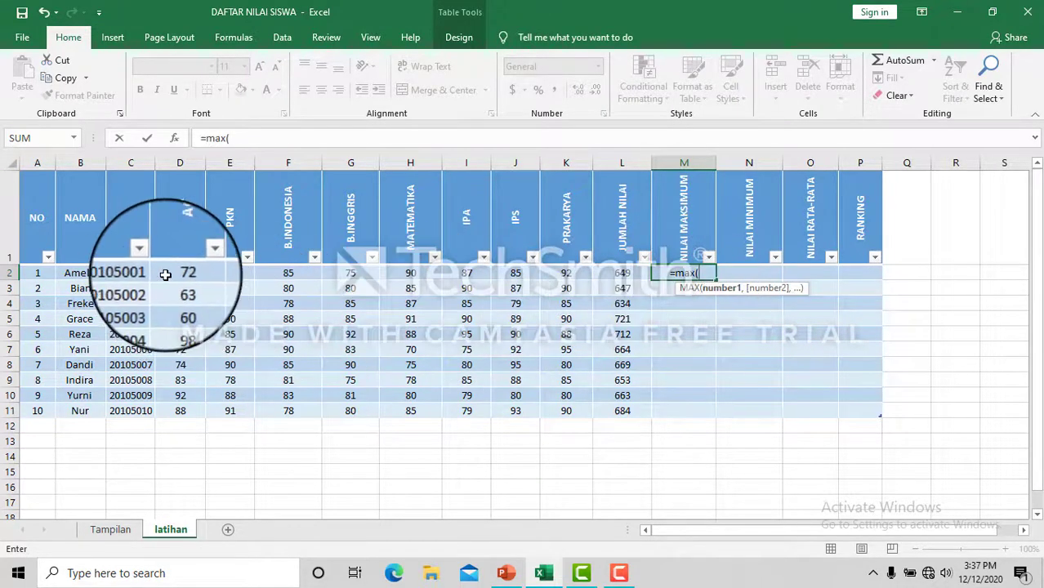
drag(169, 275, 575, 278)
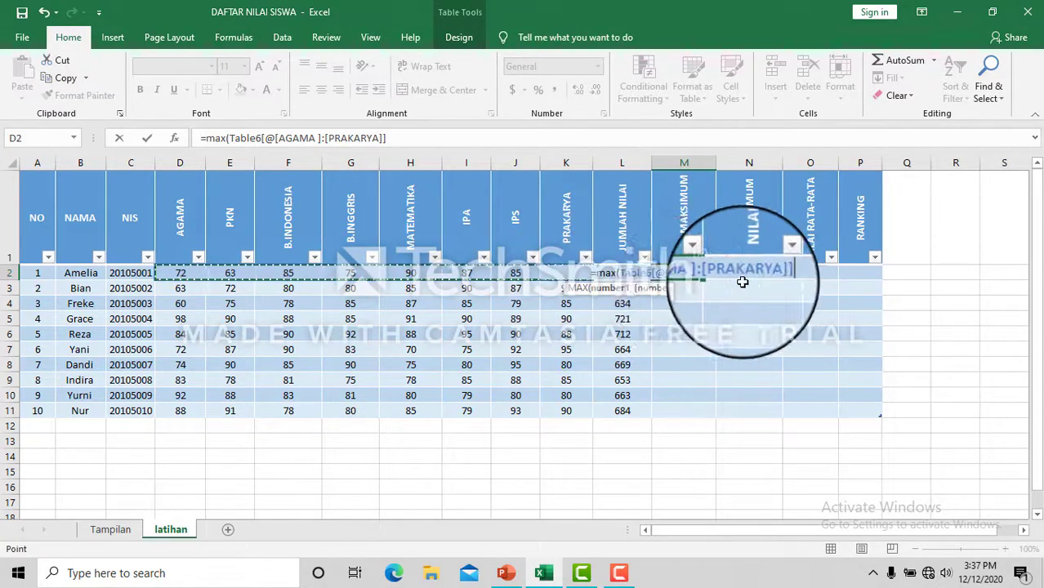
key(Return)
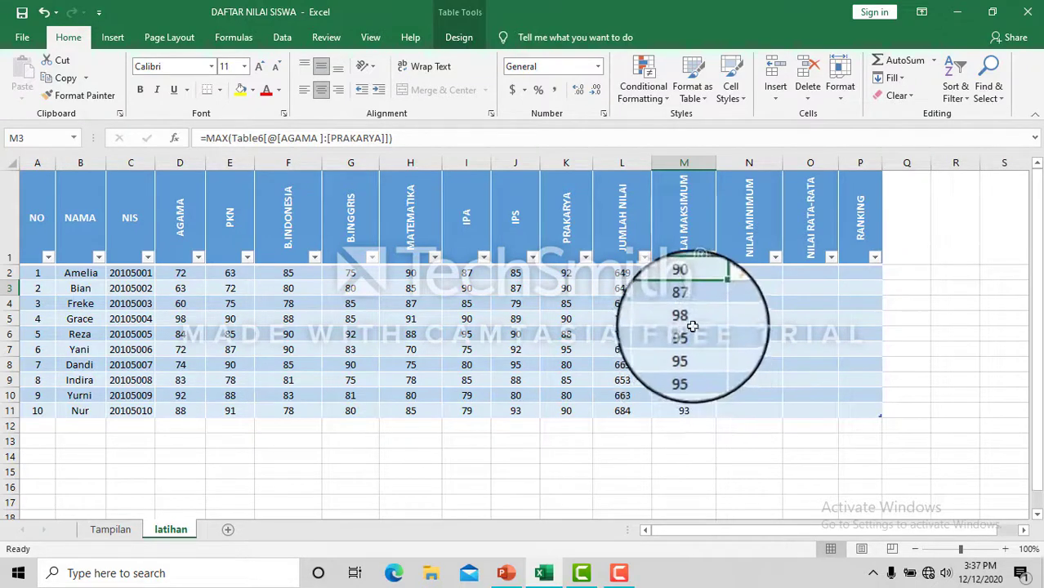
Step: Enter a MIN formula in N2 that finds the first student's lowest score from AGAMA to PRAKARYA (D2:K2)
click(761, 271)
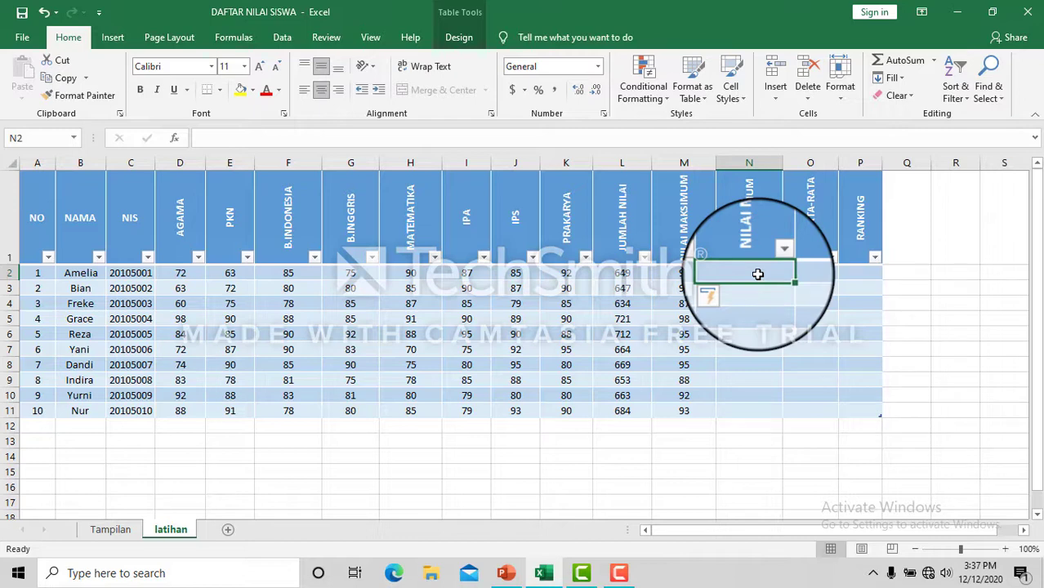
text(=min()
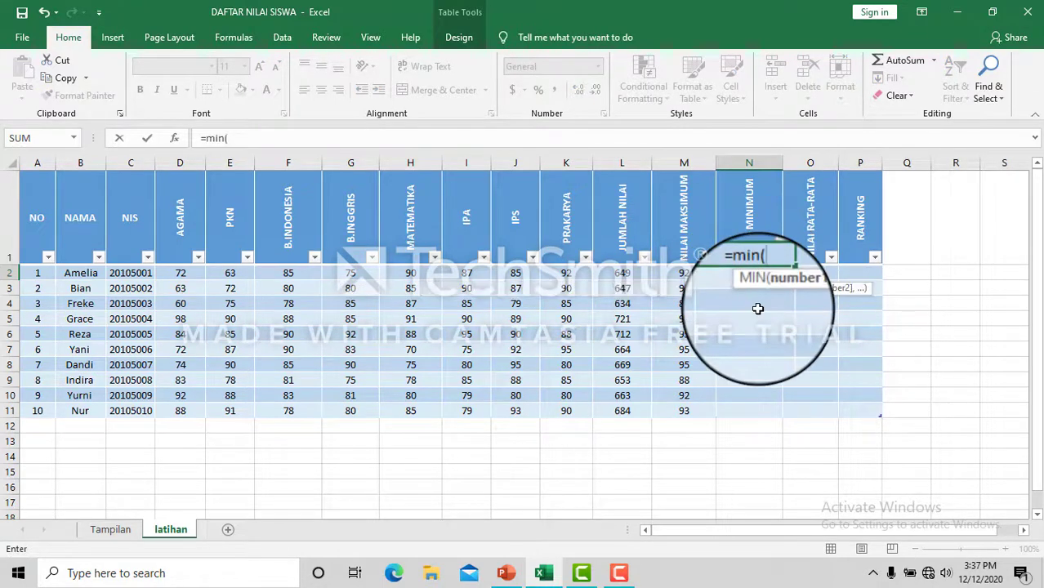
drag(175, 272, 552, 273)
text())
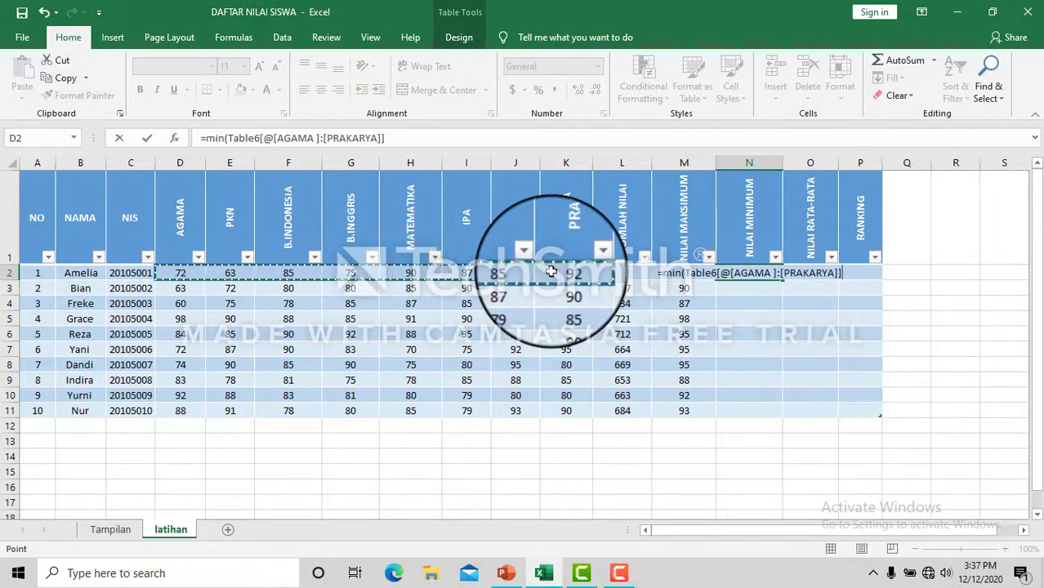
key(Return)
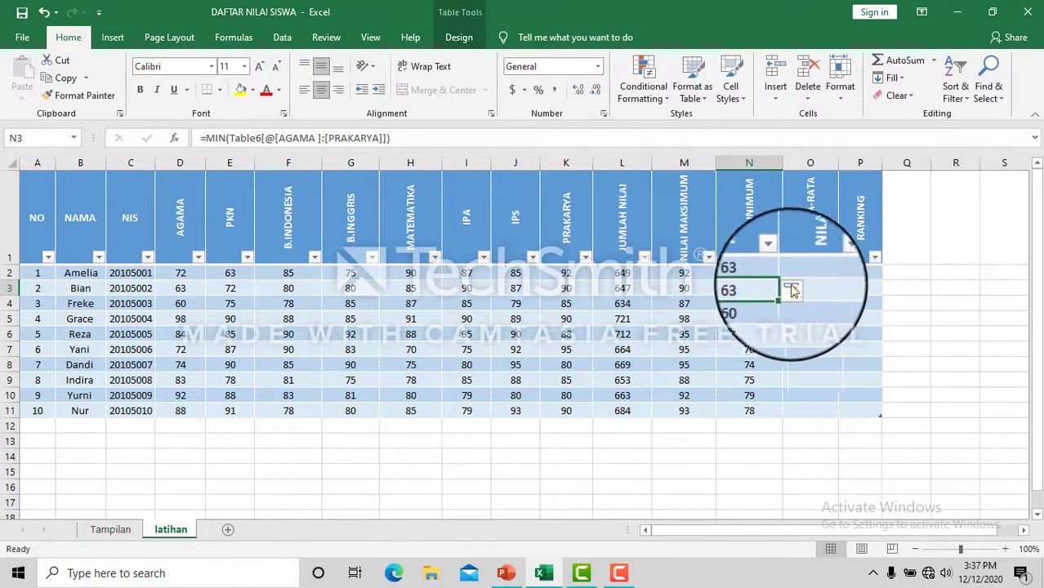
Step: Enter an AVERAGE formula for D2:K2 in O2 and format the NILAI RATA-RATA values in O2:O11 as numbers with two decimals
click(818, 274)
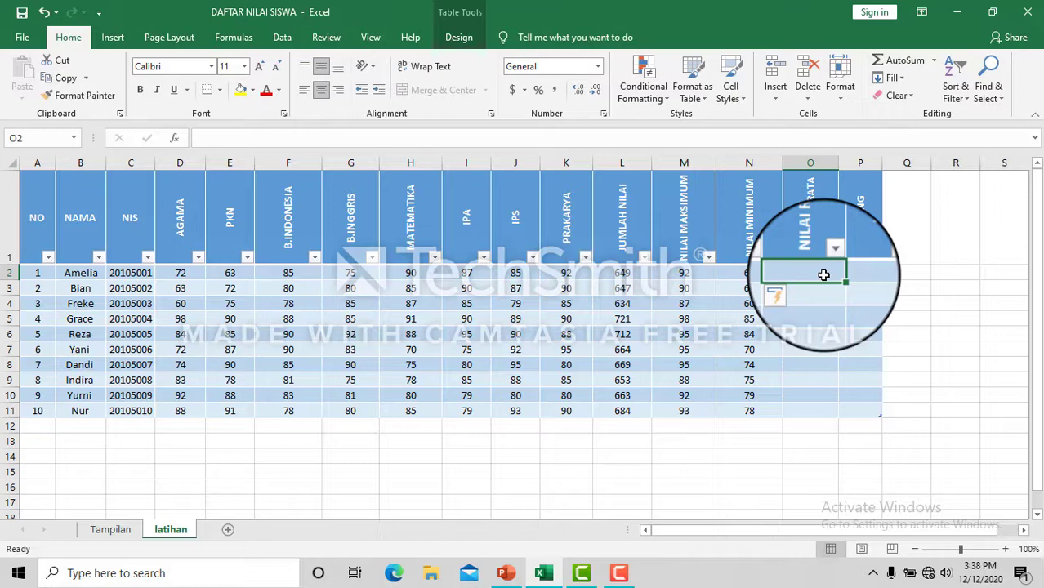
text(=)
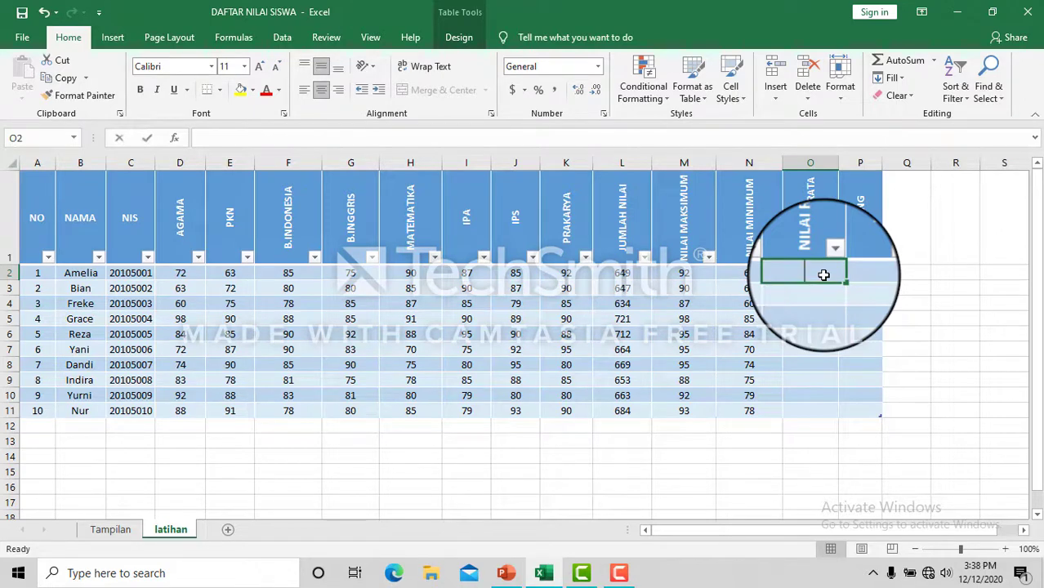
text(av)
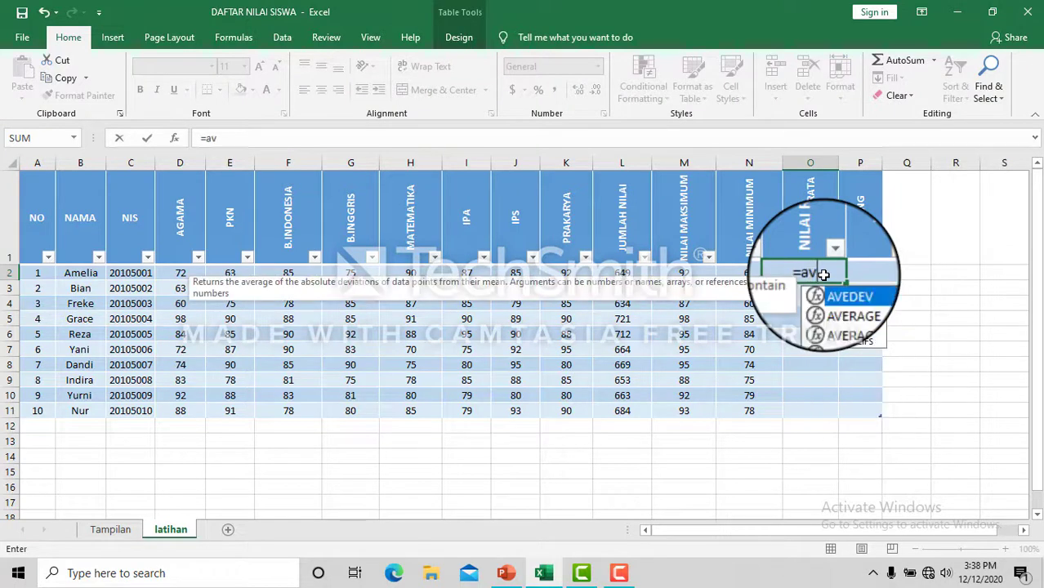
text(erage)
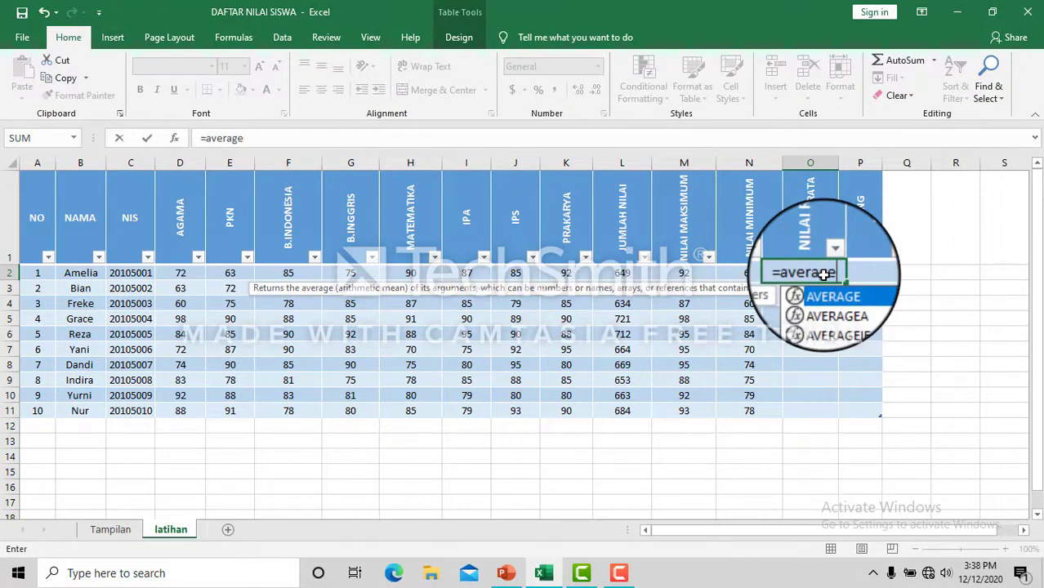
text(()
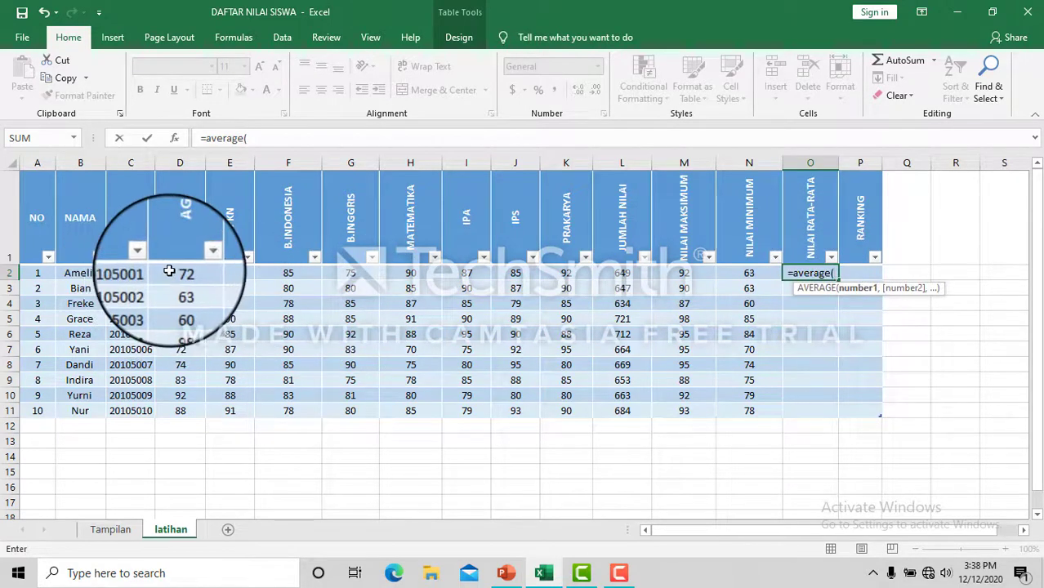
drag(169, 272, 553, 275)
key(Return)
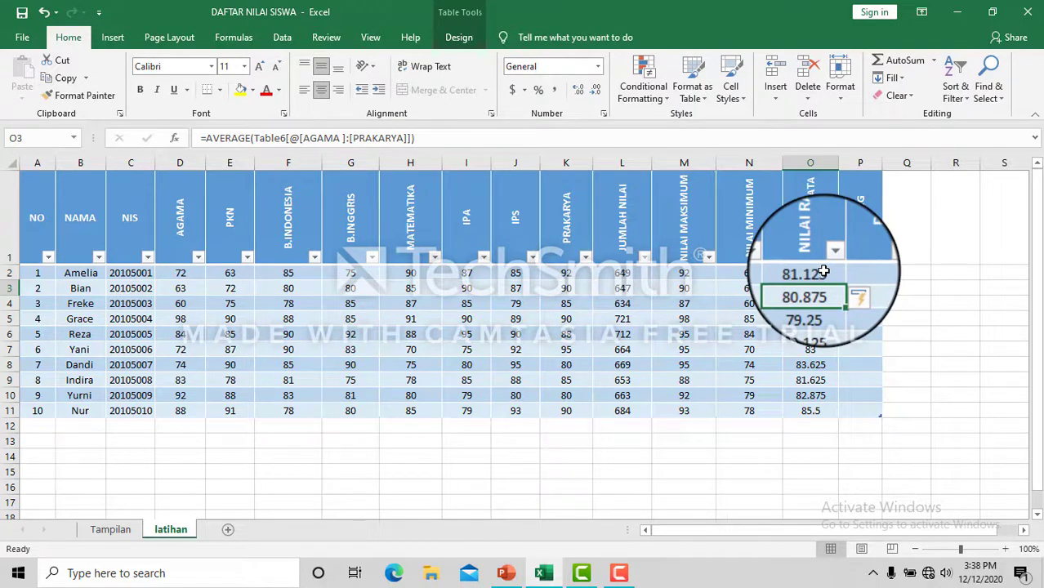
drag(824, 272, 815, 413)
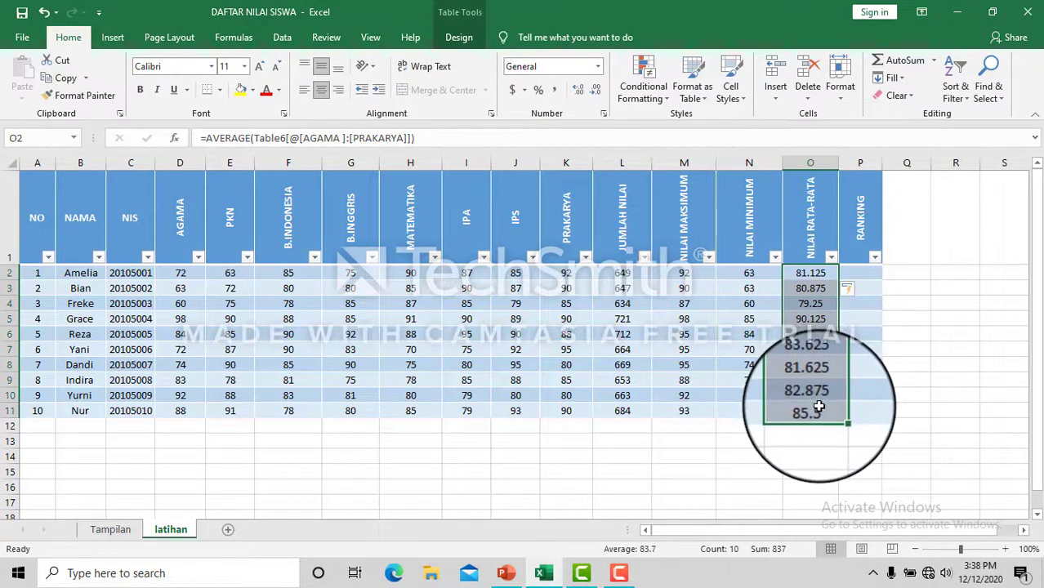
click(597, 92)
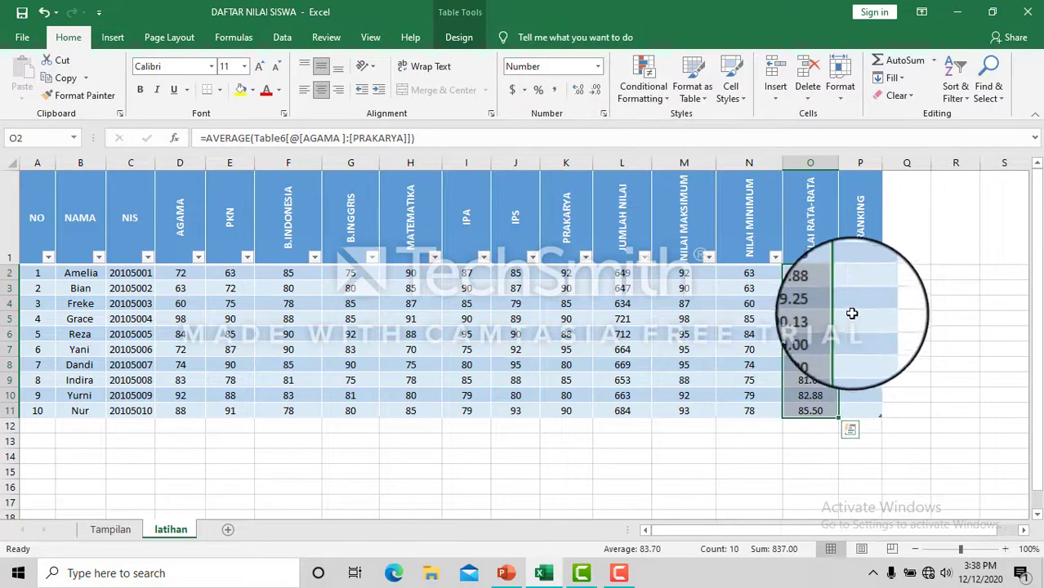
Step: Enter a RANK formula in P2 that ranks the first student's JUMLAH NILAI against L2:L11 in descending order (0)
click(858, 273)
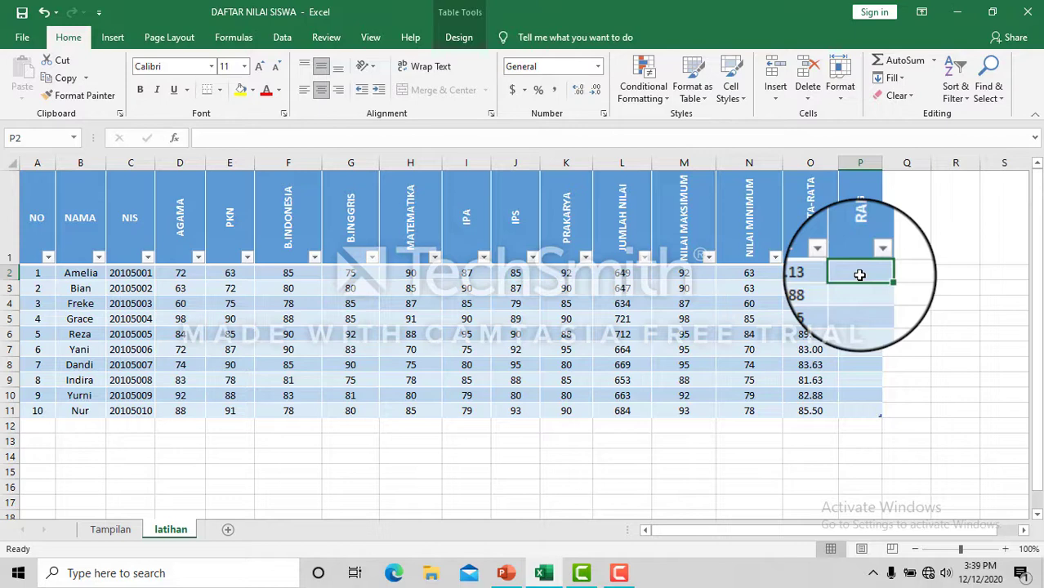
text(=)
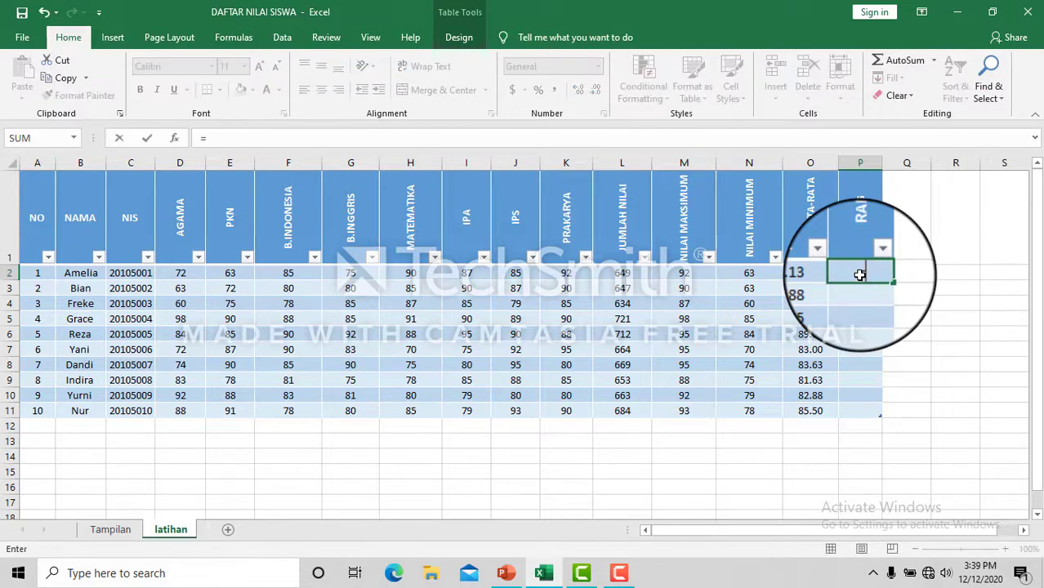
text(rank)
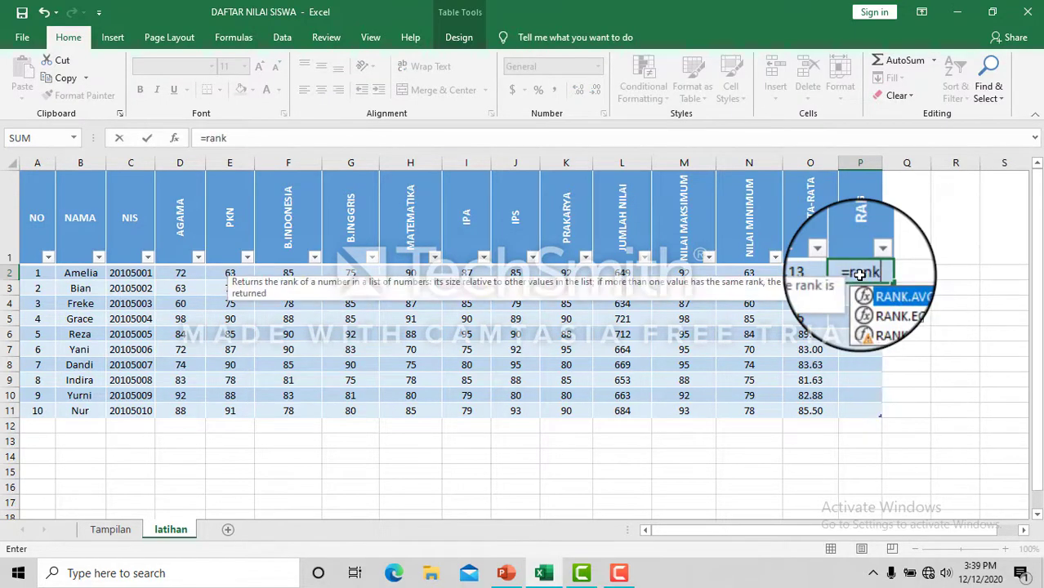
text(()
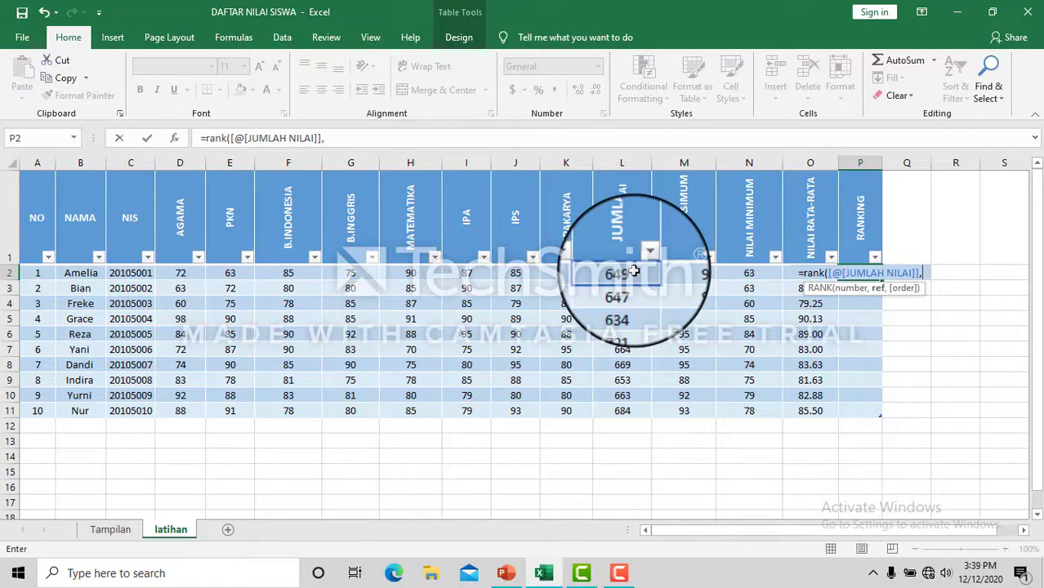
drag(634, 272, 620, 405)
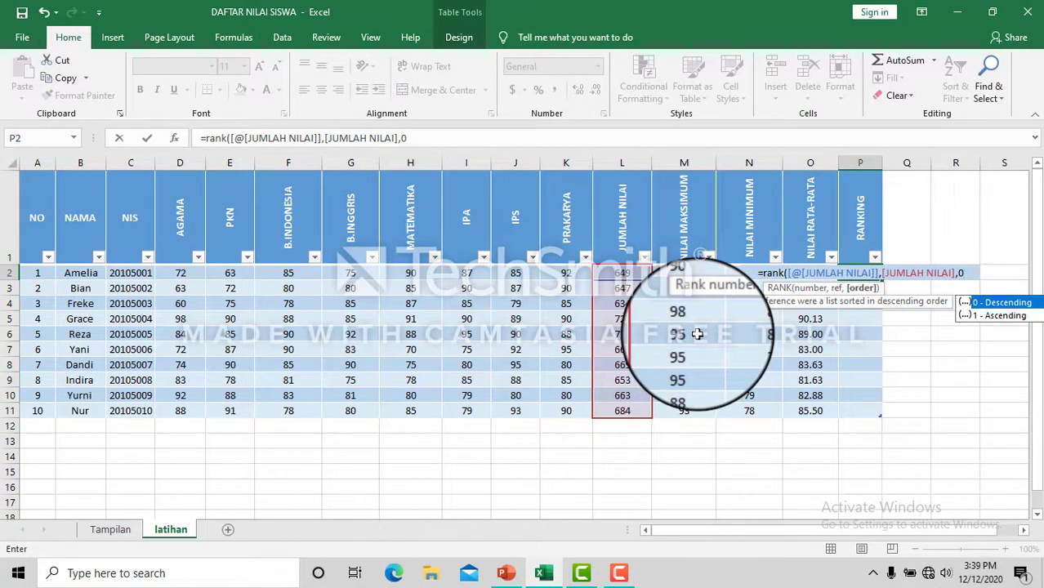
key(Return)
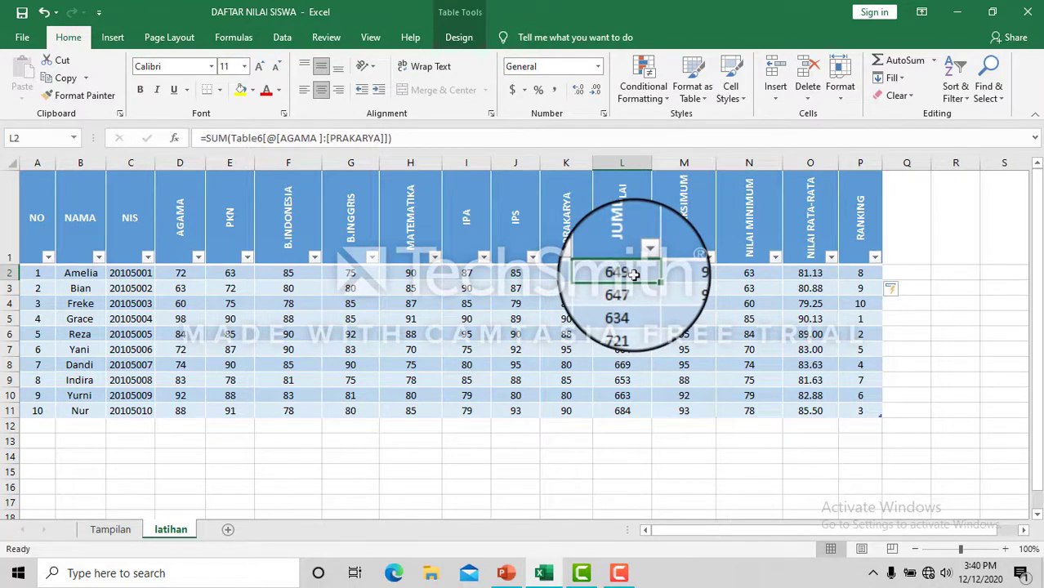
Step: Review the first student's formulas in row 2, from NILAI MAKSIMUM through RANKING
click(684, 273)
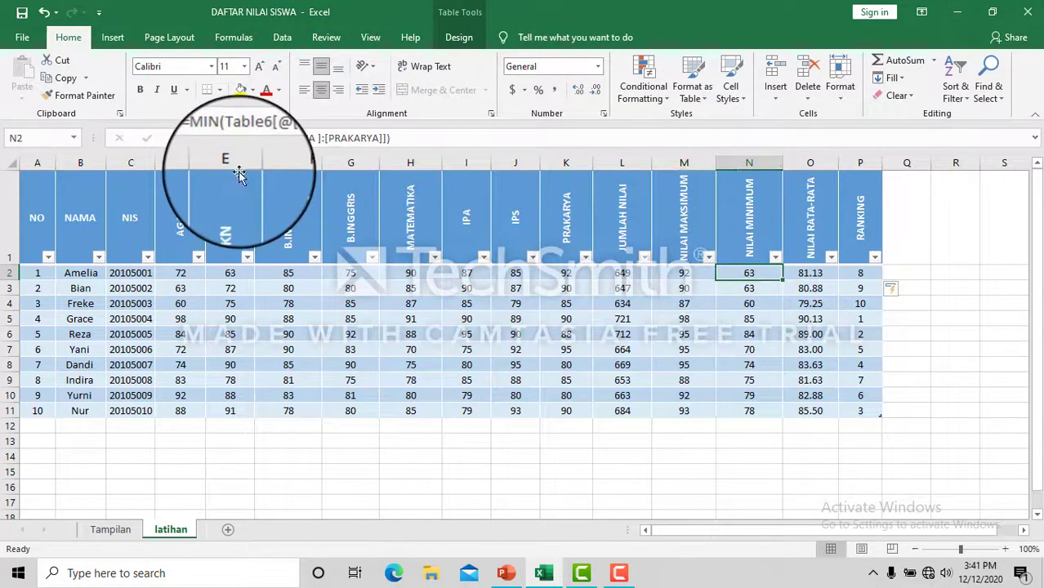
click(809, 275)
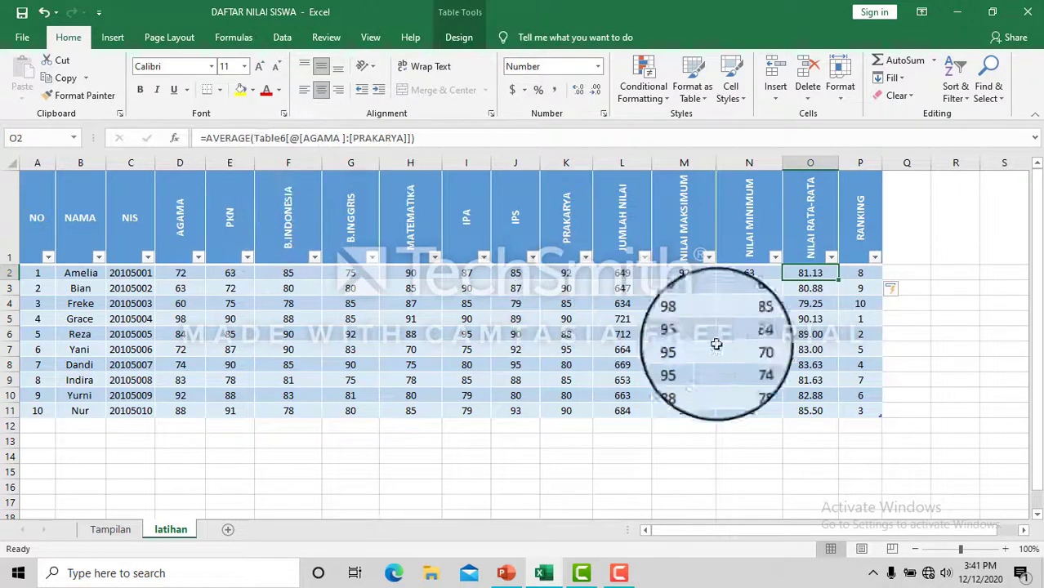
click(857, 272)
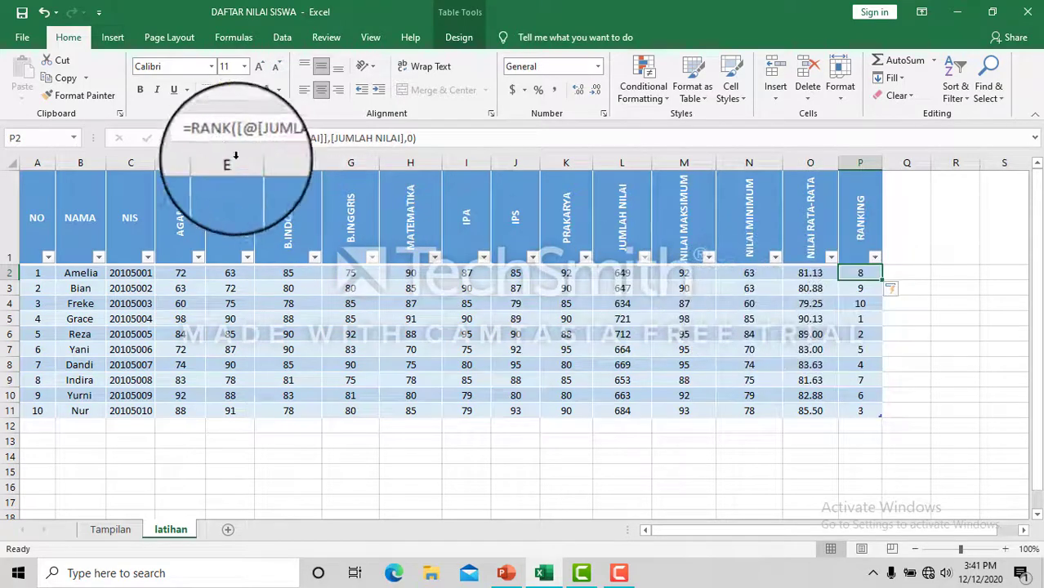